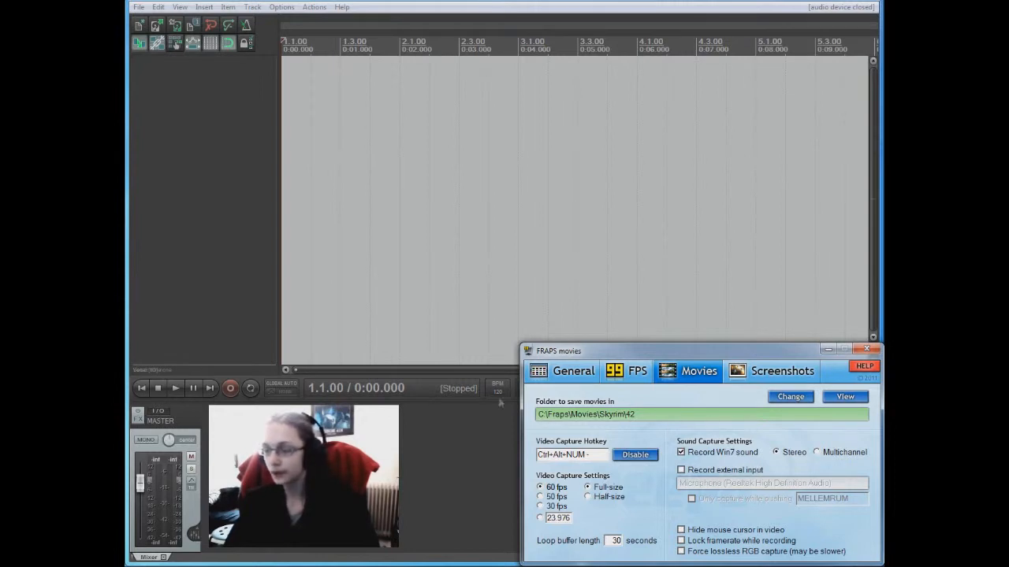
Step: Move the FRAPS window out of the way, add a new track and arm it for recording
left_click_drag(717, 354, 0, 293)
left_click(246, 177)
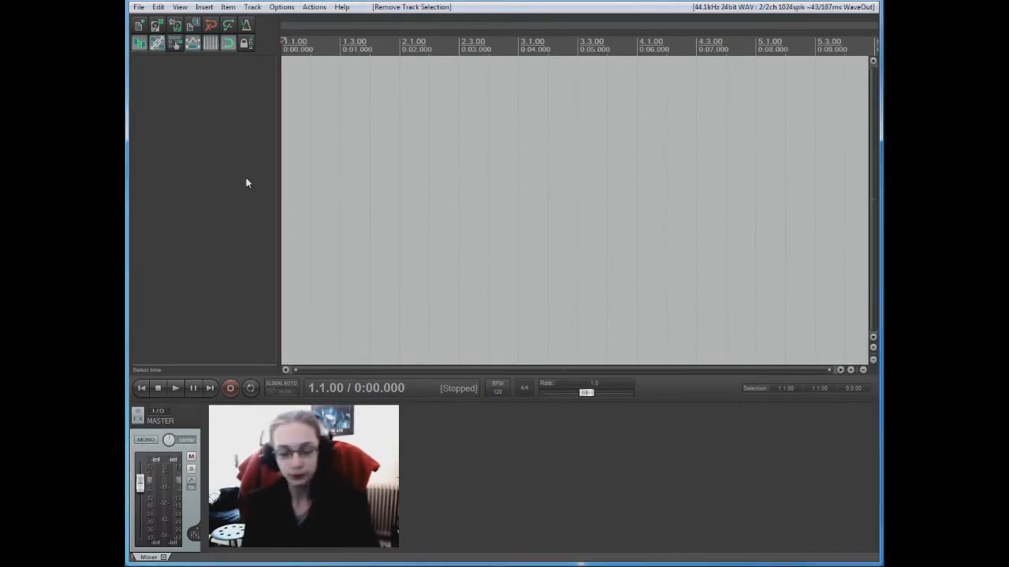
double_click(246, 182)
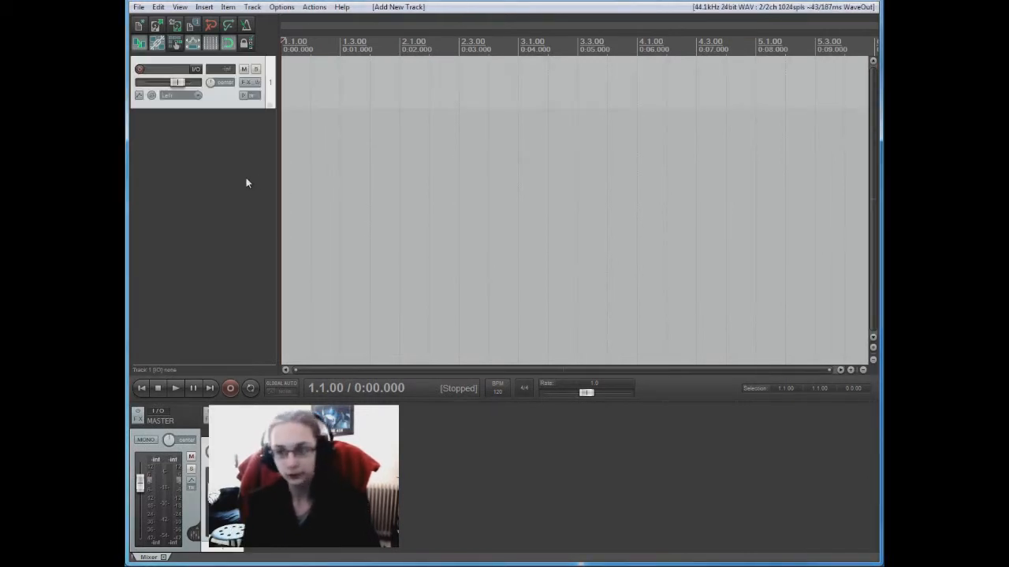
left_click(140, 69)
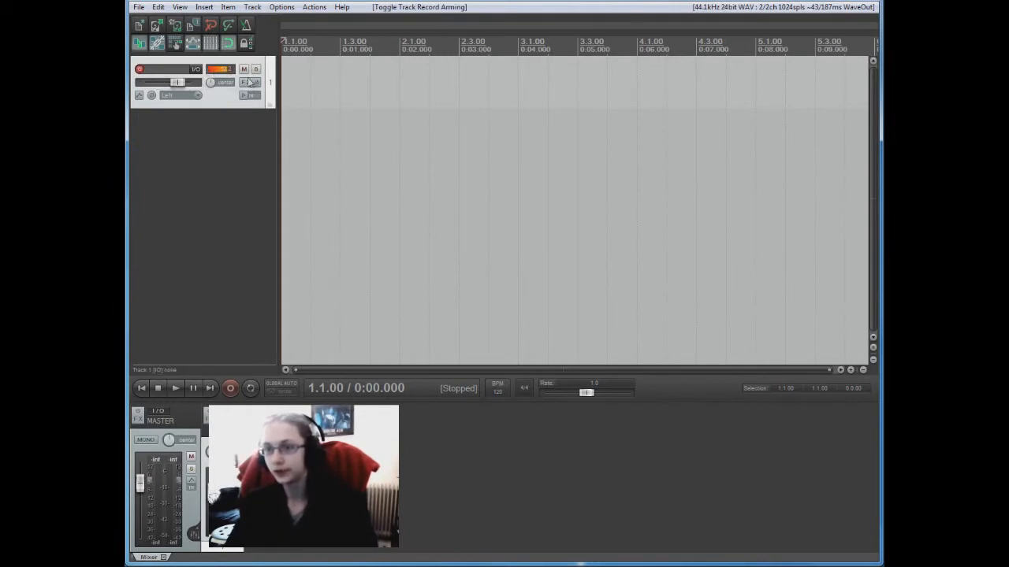
Step: Record a short voice take on the armed track and delete the recorded item
left_click(228, 388)
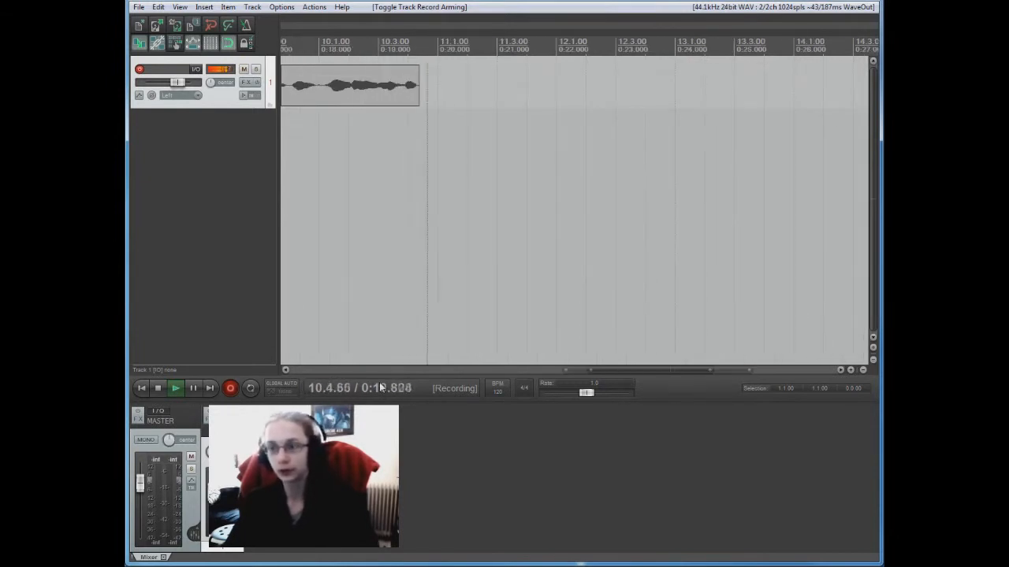
scroll(398, 171, "down", 2)
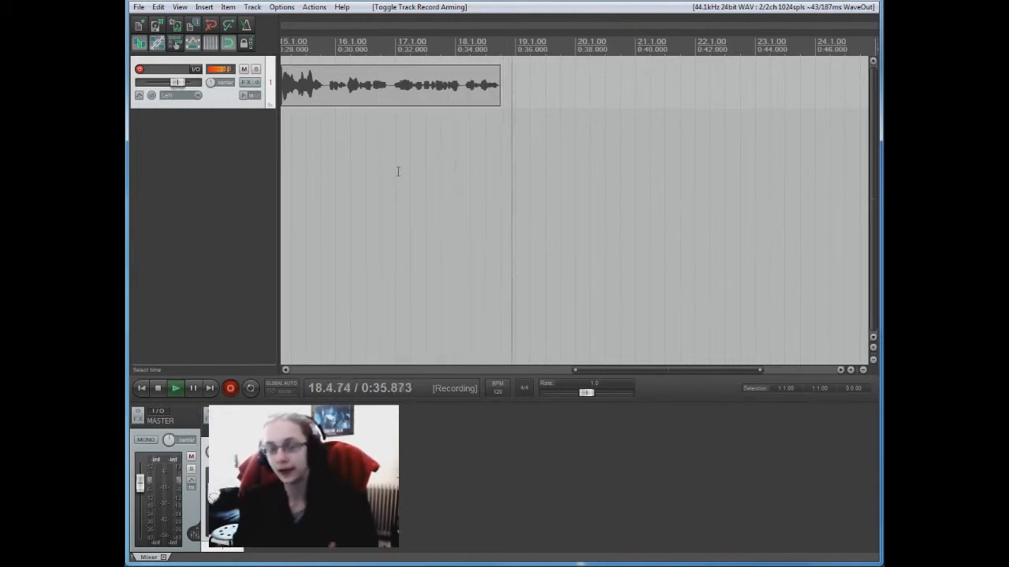
scroll(454, 101, "down", 3)
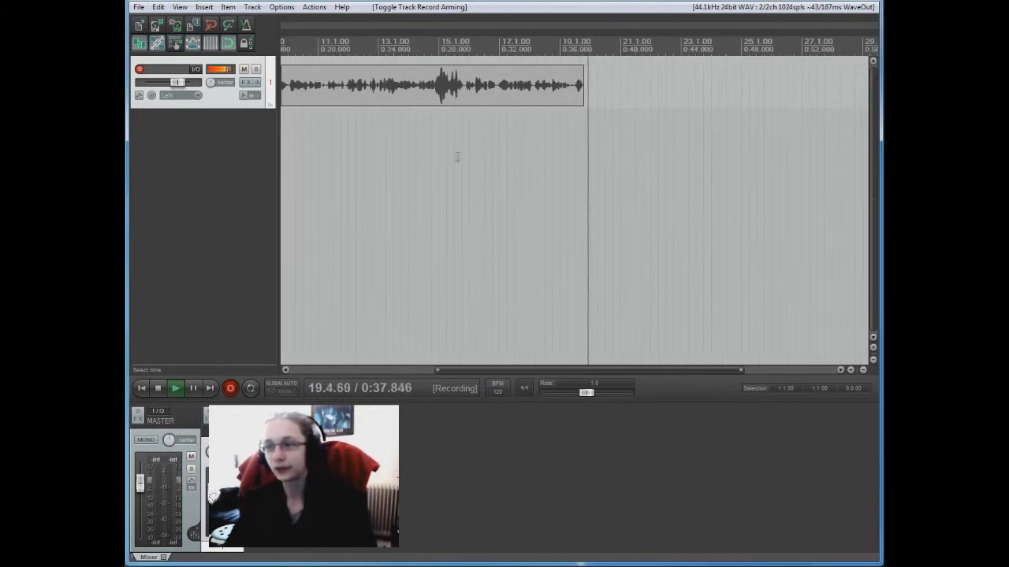
key("space")
key("Return")
scroll(428, 172, "down", 4)
scroll(428, 173, "up", 2)
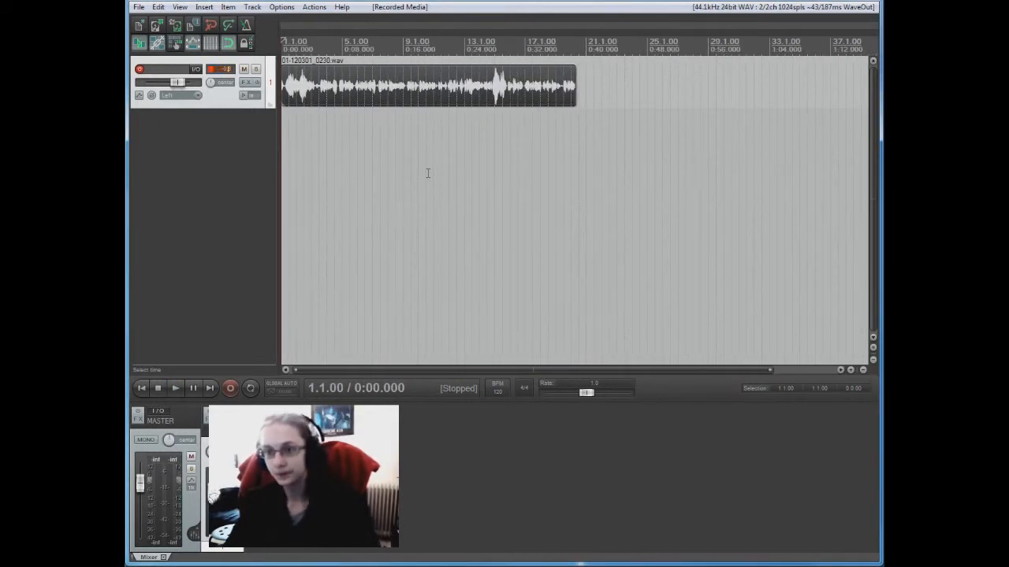
key("Delete")
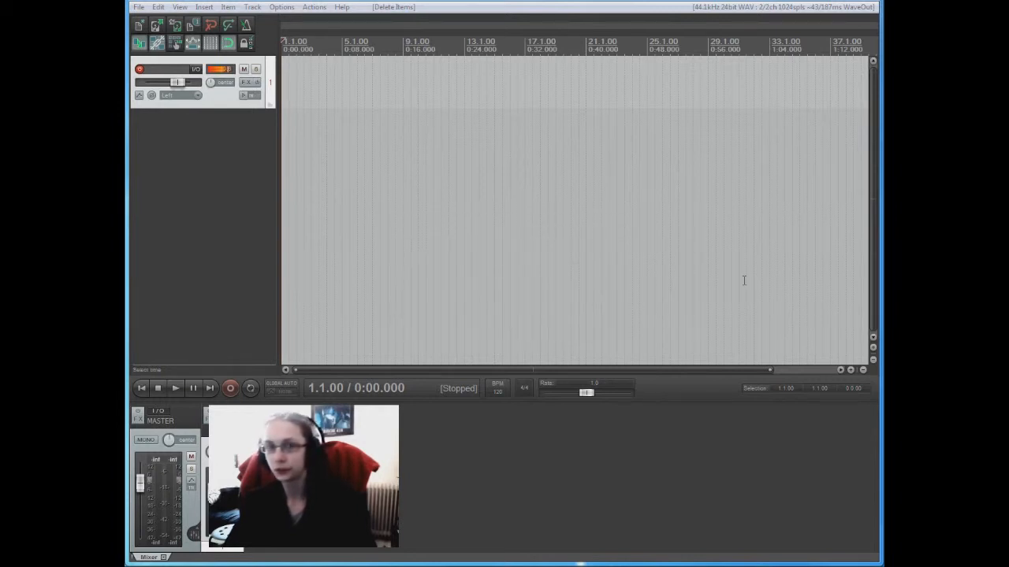
left_click(685, 239)
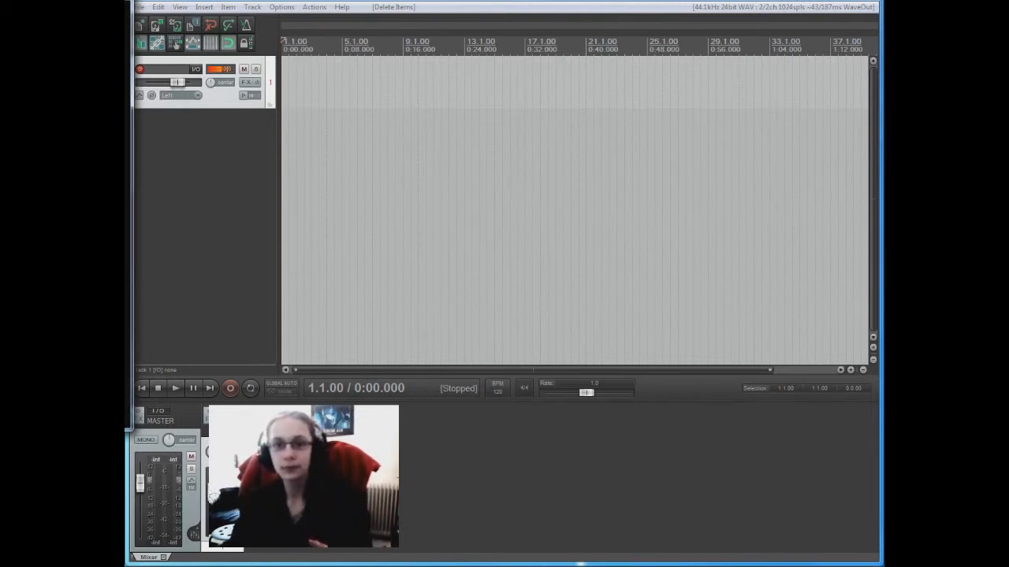
Step: Switch to Skyrim, move its window into view and continue the saved game
key("alt+Tab")
key("alt+Tab")
key("alt+Tab")
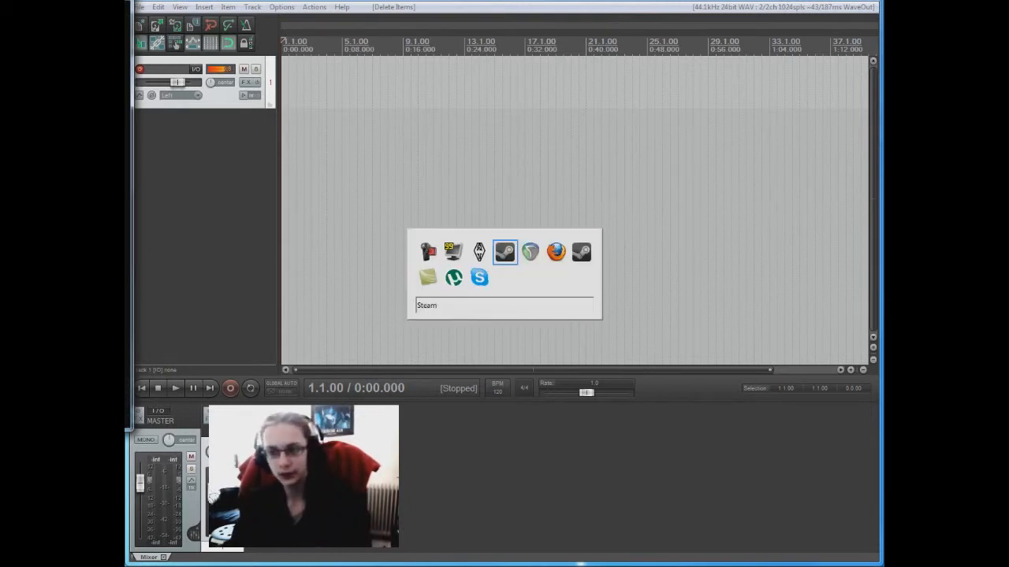
left_click_drag(1, 1, 789, 63)
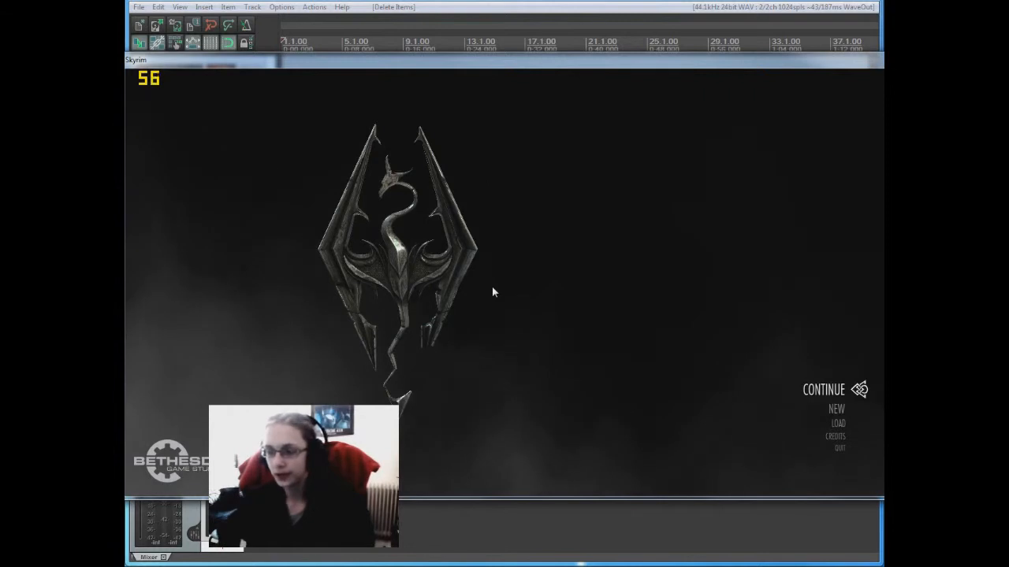
key("Return")
key("Return")
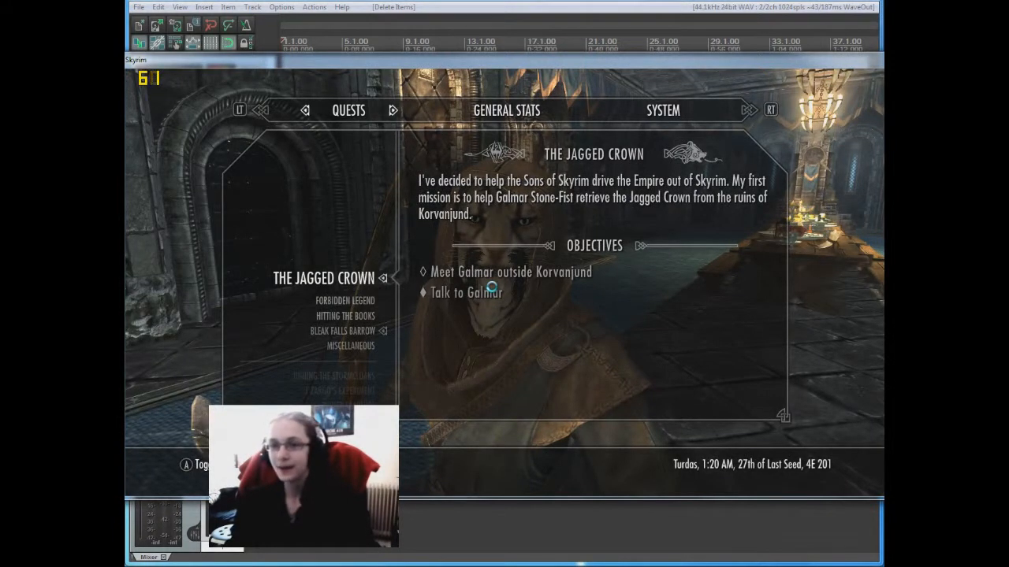
Step: Switch back to REAPER, select the silent stretch from 2.2.00 to 3.3.00 and play it with looping enabled
key("alt+Tab")
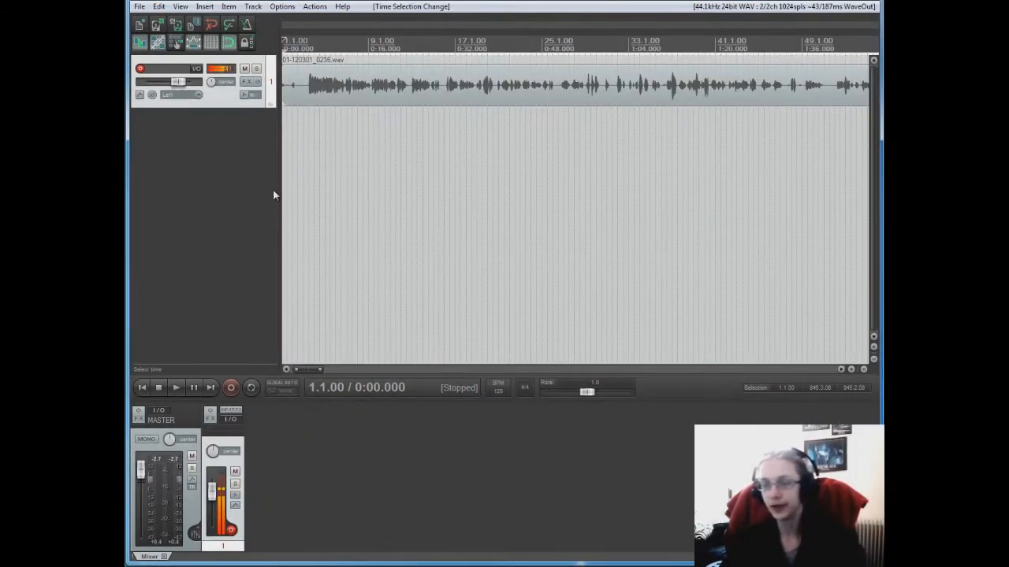
left_click(297, 177)
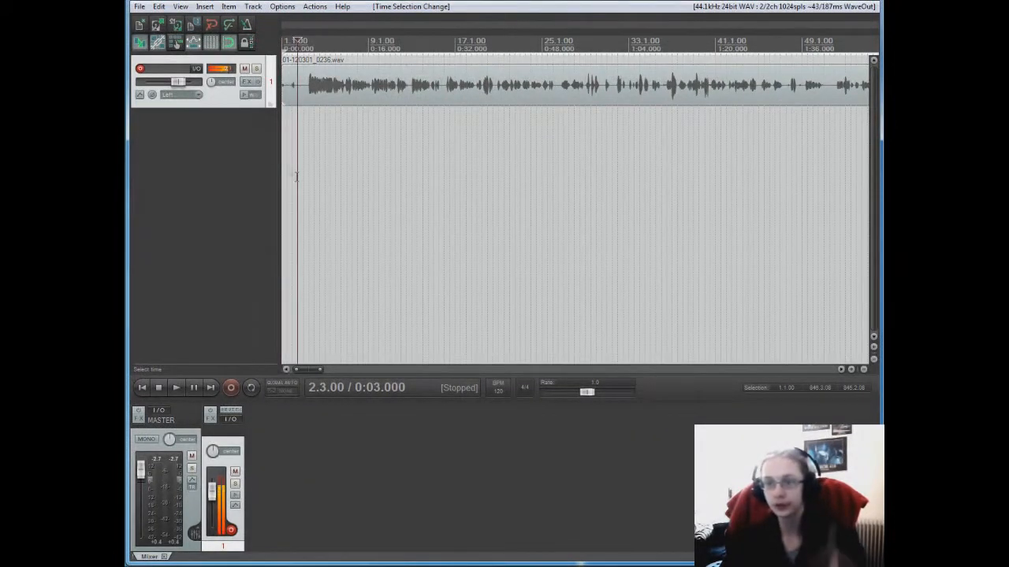
scroll(309, 161, "up", 5)
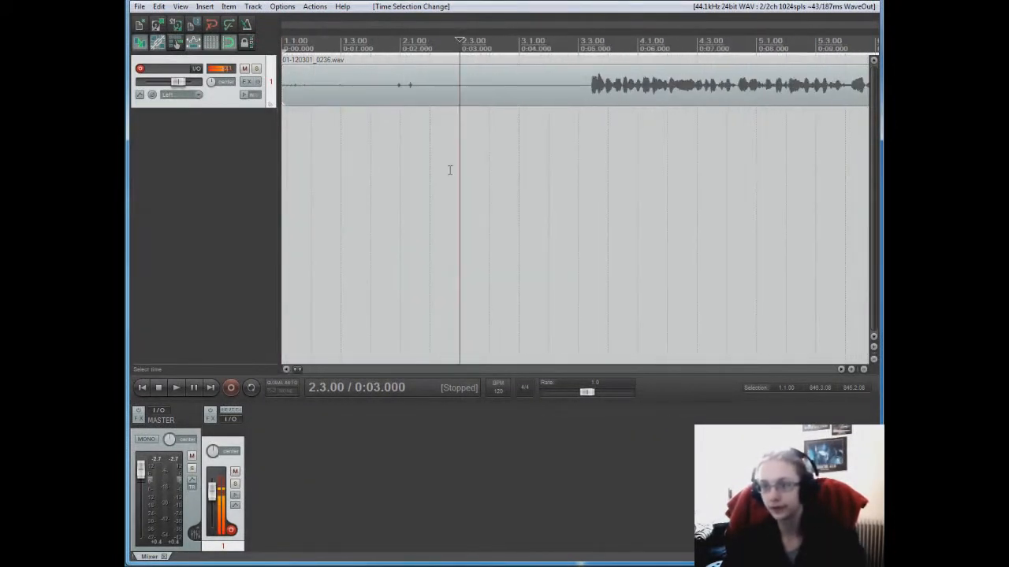
left_click_drag(442, 167, 568, 169)
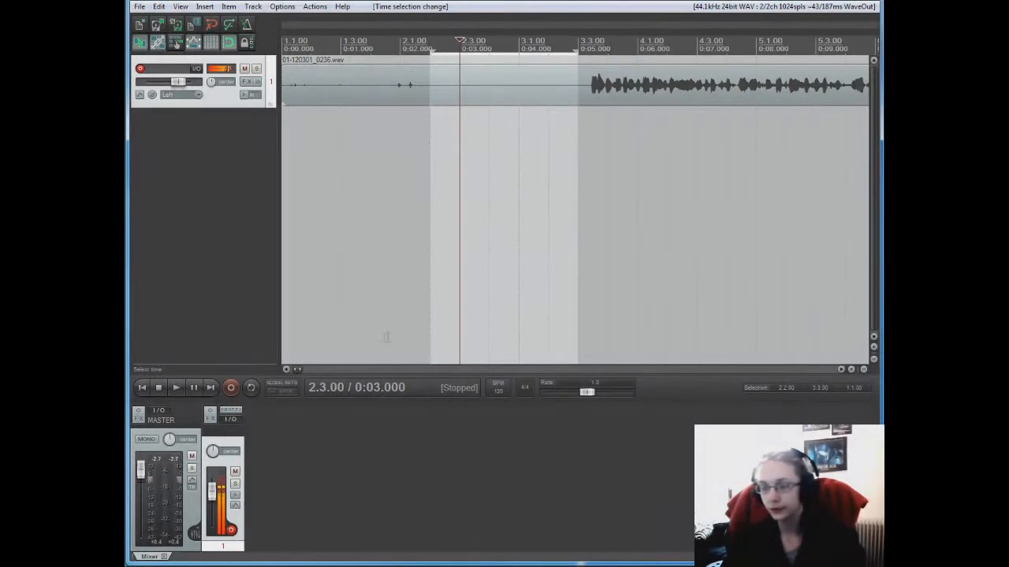
left_click(250, 387)
key("space")
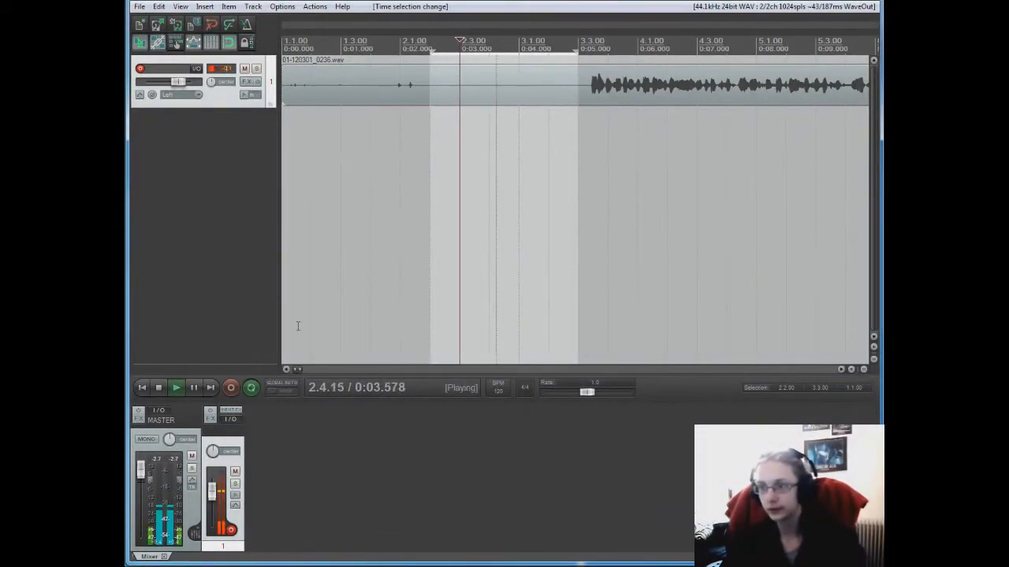
key("space")
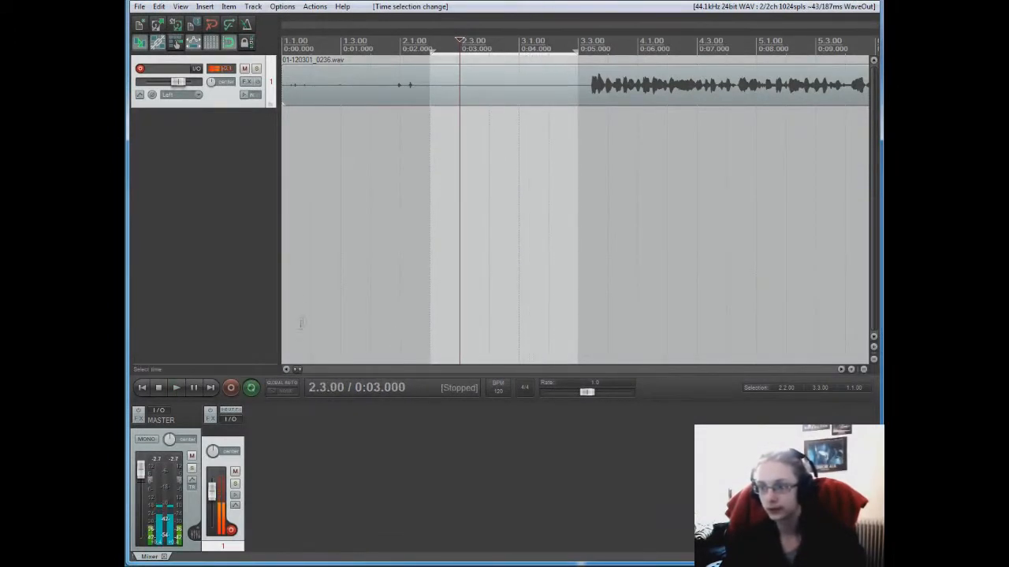
Step: Add the VST X-Noise Mono (Waves) effect to track 1 and close its FX chain window
left_click(247, 83)
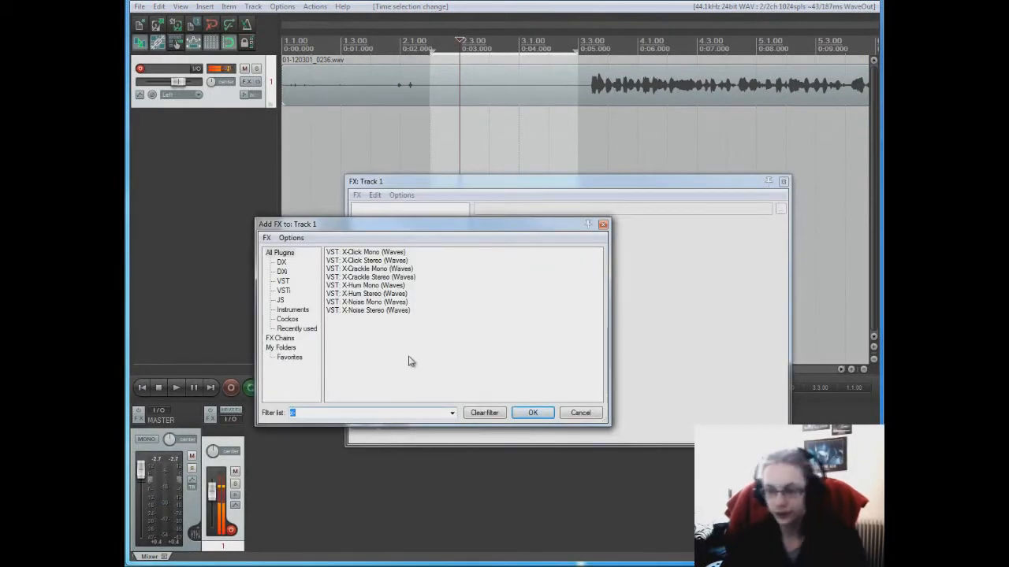
left_click(360, 303)
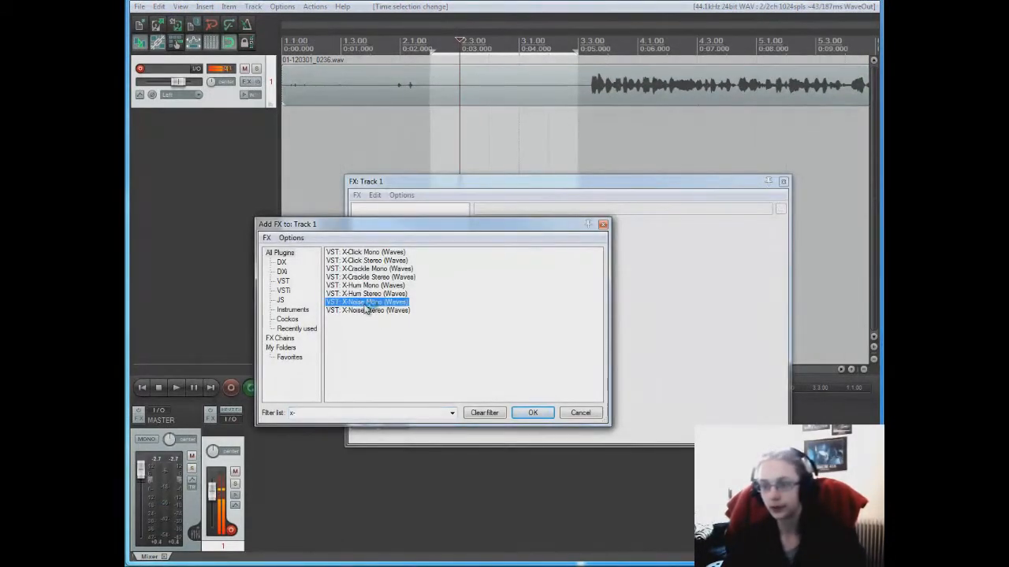
key("Return")
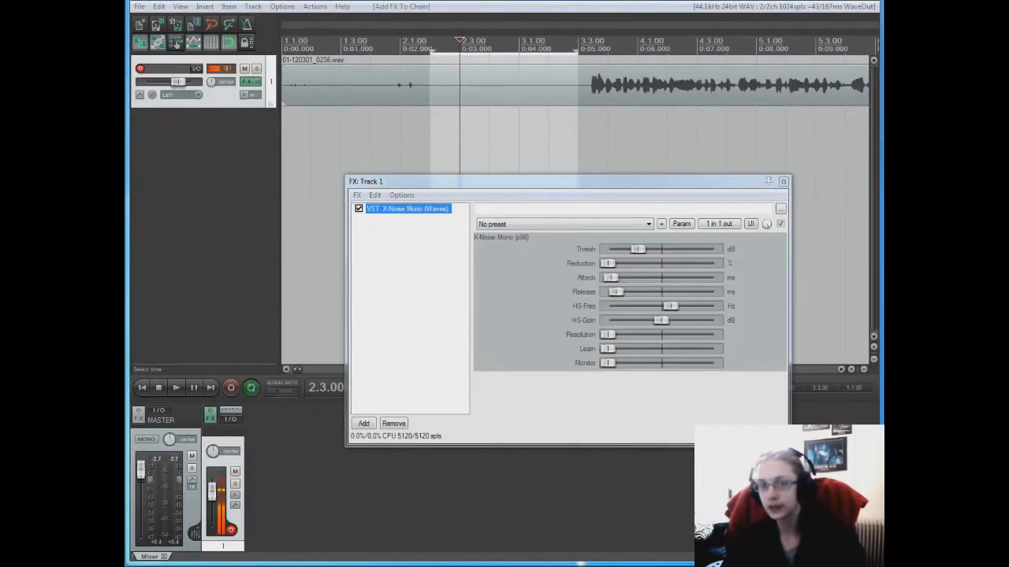
left_click_drag(283, 126, 292, 170)
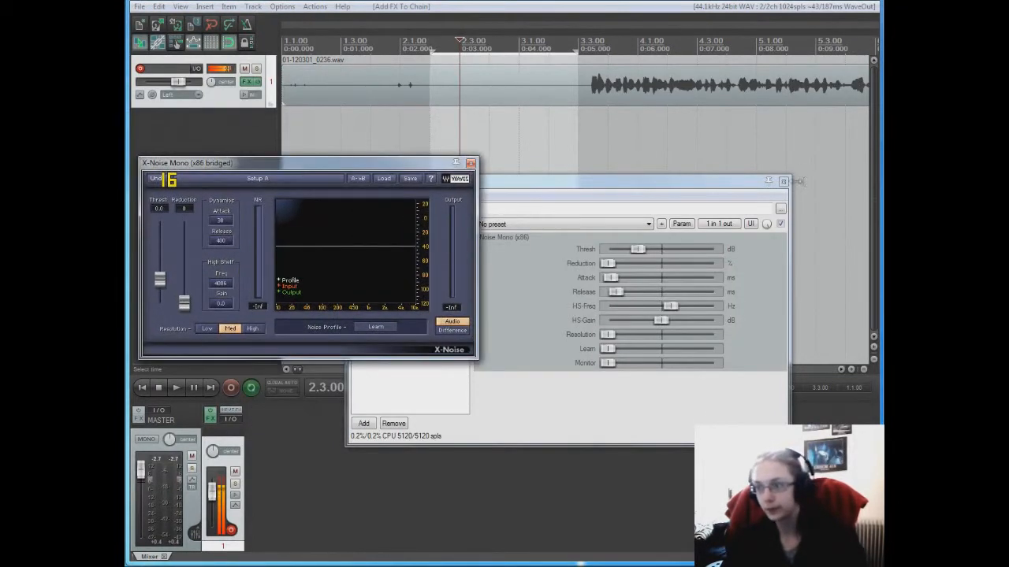
left_click(783, 182)
key("alt+Tab")
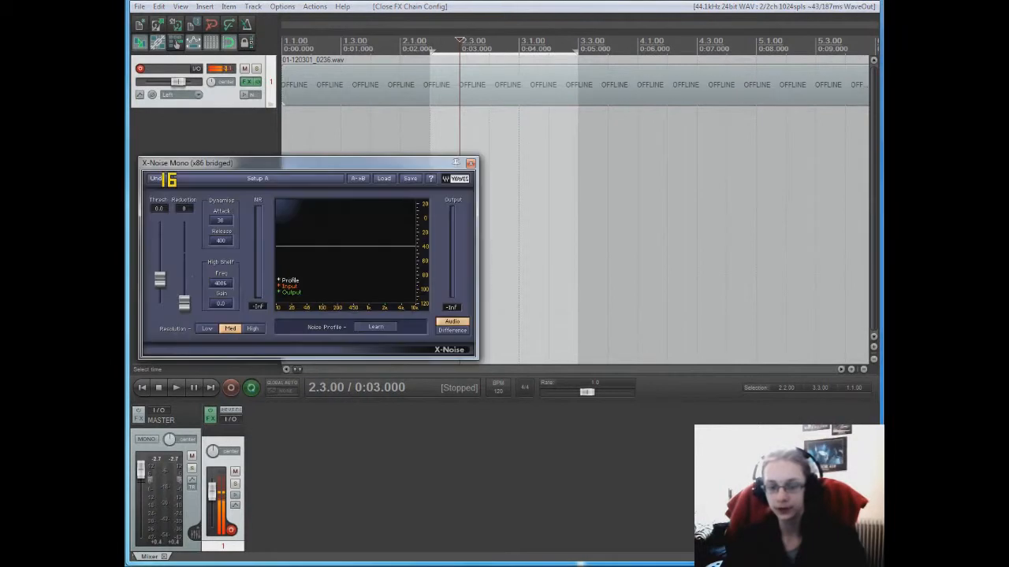
Step: Set the X-Noise resolution to High and move the plugin window out of the way
left_click_drag(202, 162, 249, 229)
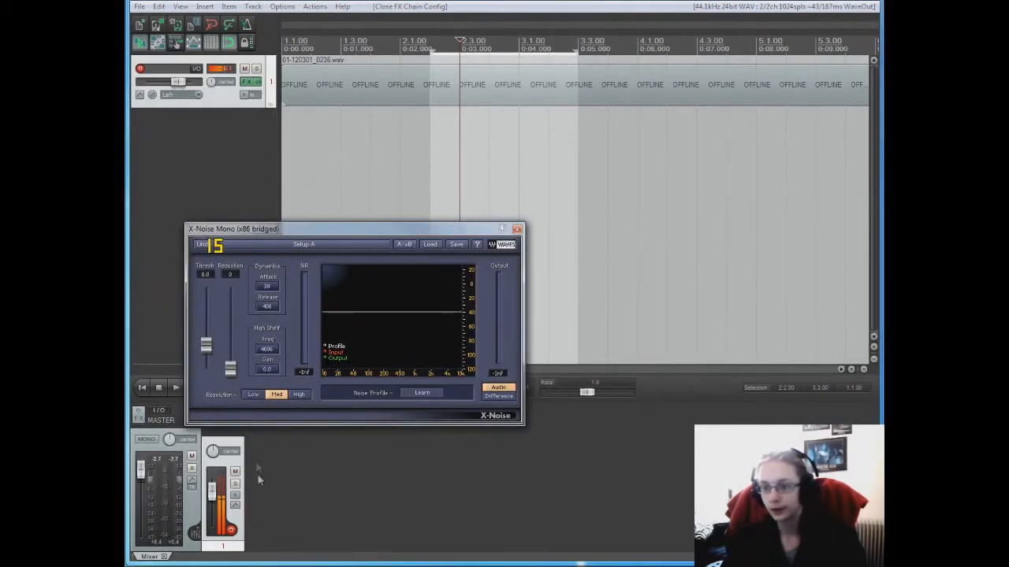
left_click(298, 395)
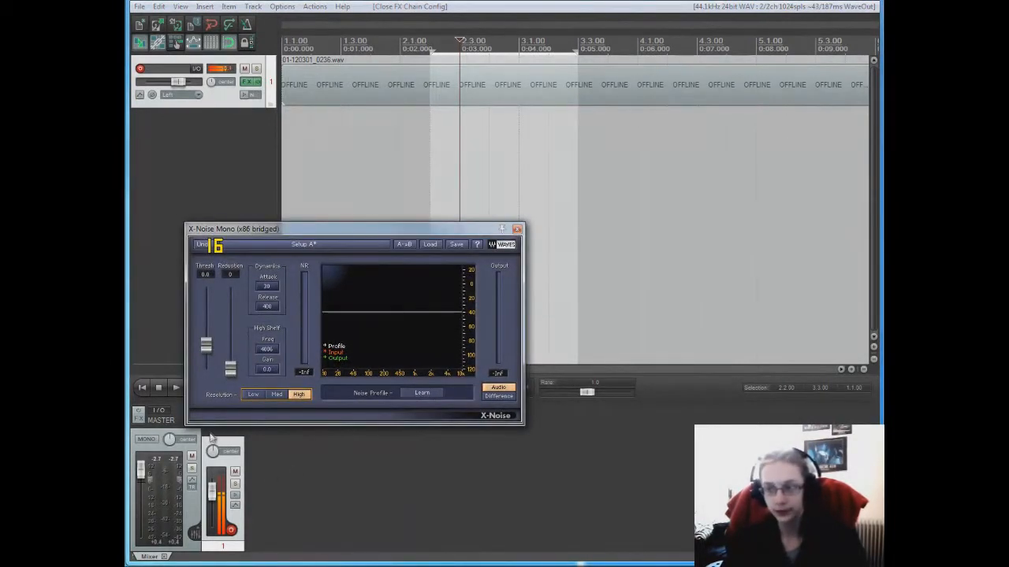
left_click_drag(228, 230, 0, 251)
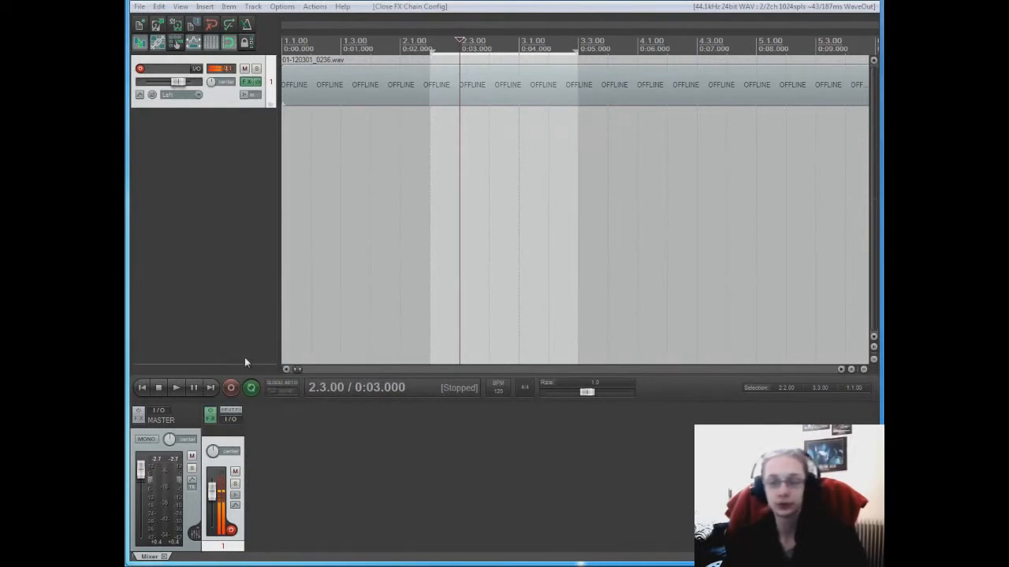
Step: Have X-Noise learn the noise profile while the looped silent selection plays from 2.2.00
left_click(432, 206)
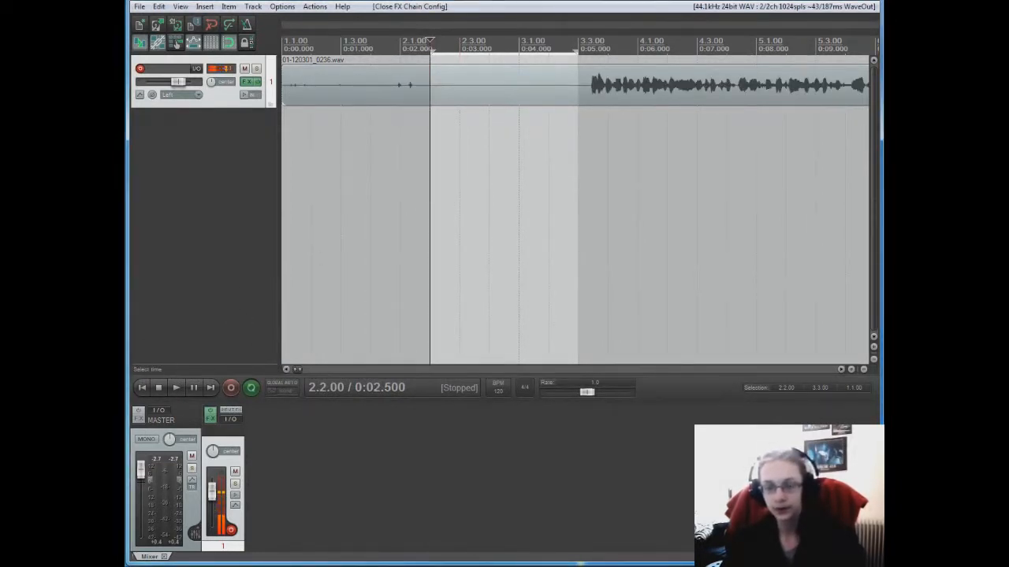
left_click_drag(0, 250, 423, 320)
left_click(438, 481)
left_click_drag(298, 320, 0, 329)
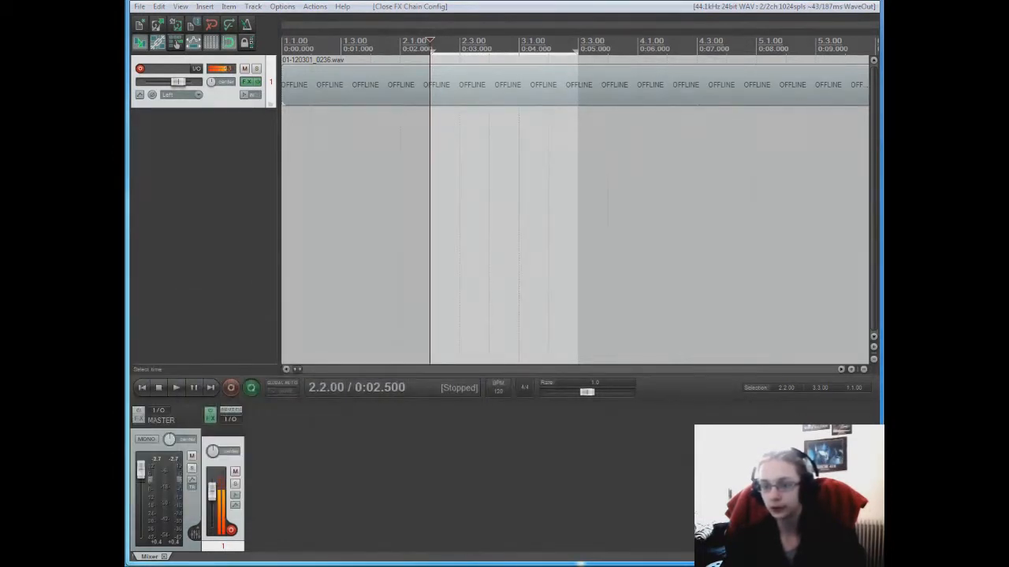
left_click(176, 387)
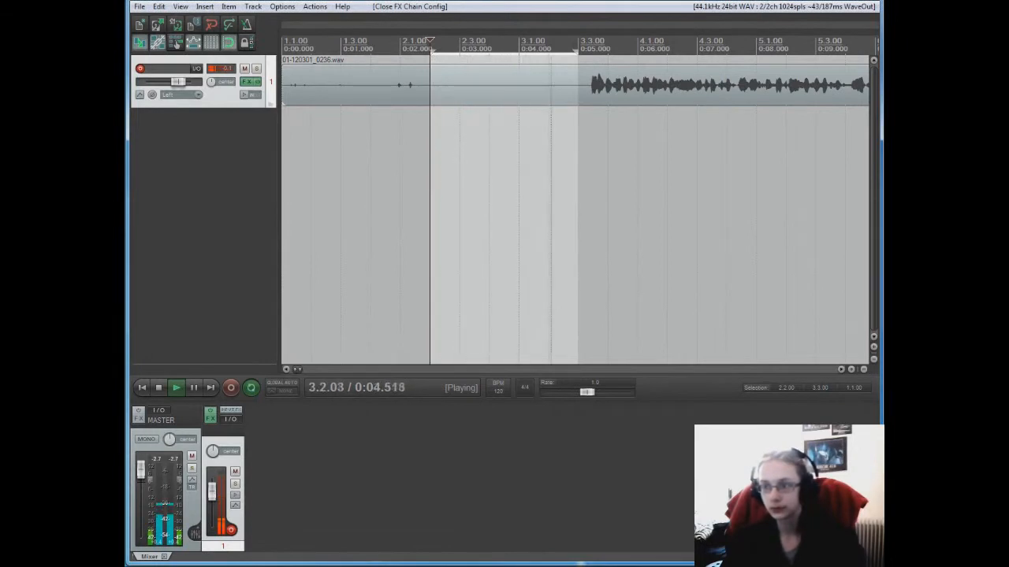
left_click_drag(0, 308, 427, 305)
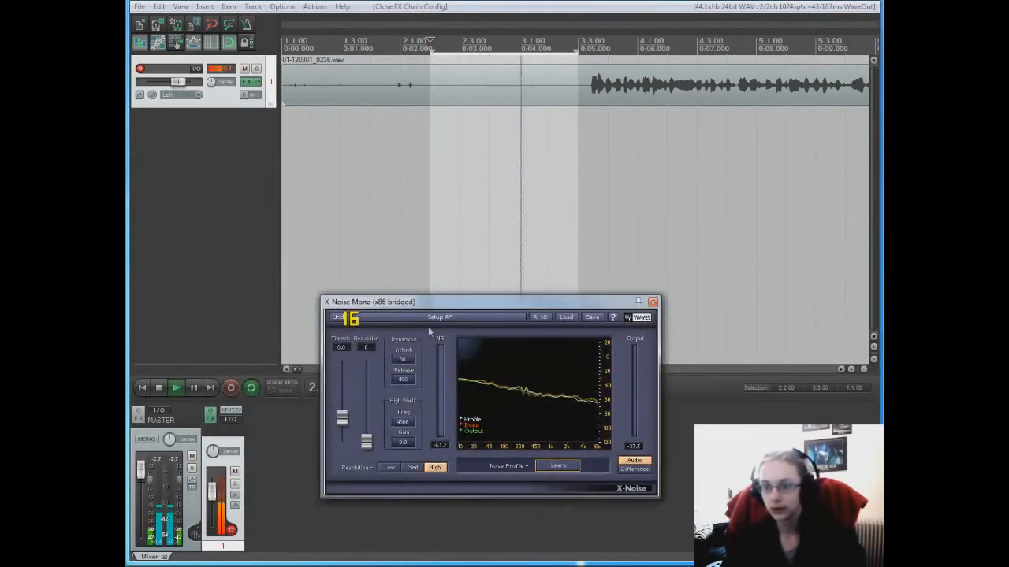
Step: Turn off looping and stop playback
left_click(242, 388)
left_click(246, 390)
left_click(158, 387)
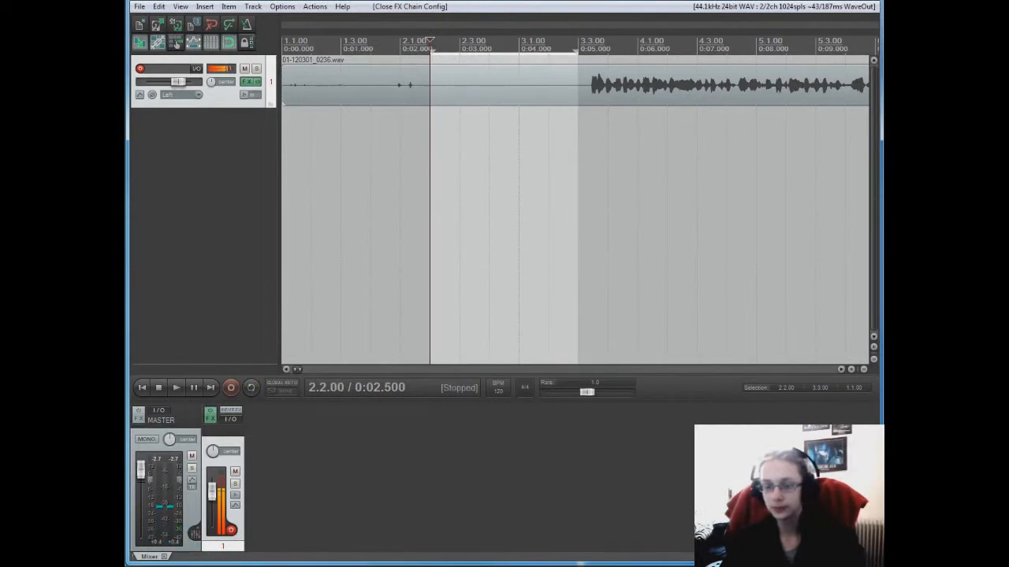
Step: Set the X-Noise threshold to 5.3 and the reduction to 100
key("alt+Tab")
left_click_drag(475, 320, 463, 330)
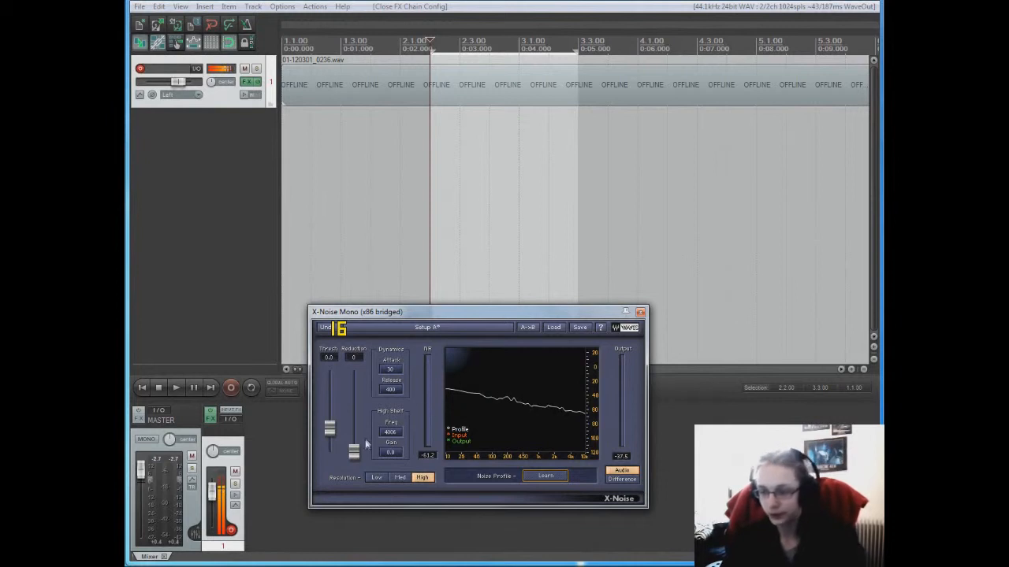
mouse_move(329, 432)
left_mouse_down()
mouse_move(324, 395)
mouse_move(329, 436)
left_mouse_up()
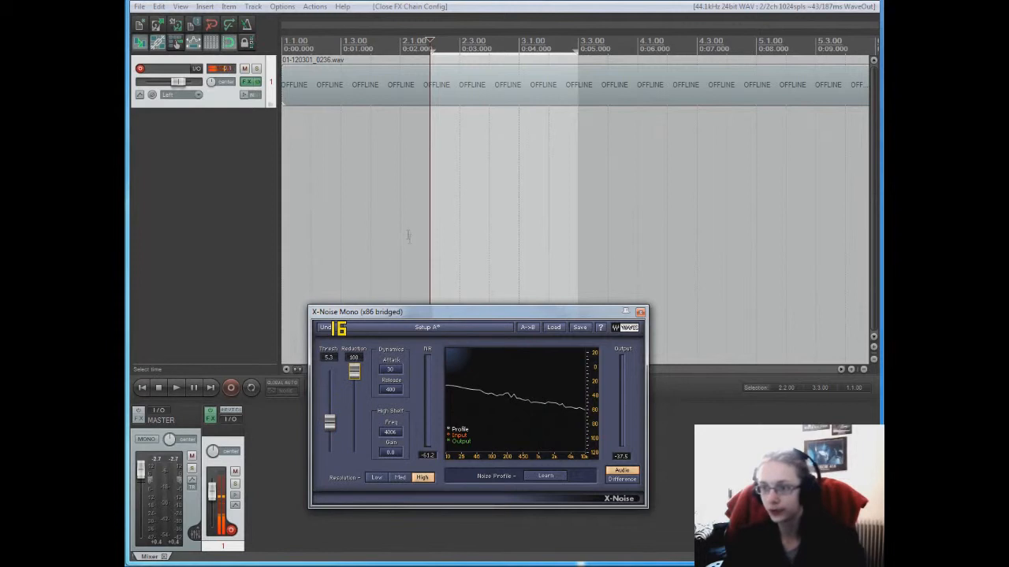
Step: Preview the noise reduction by playing the track from 2.1.00, and place the edit cursor at 2.3.00
left_click(403, 228)
key("space")
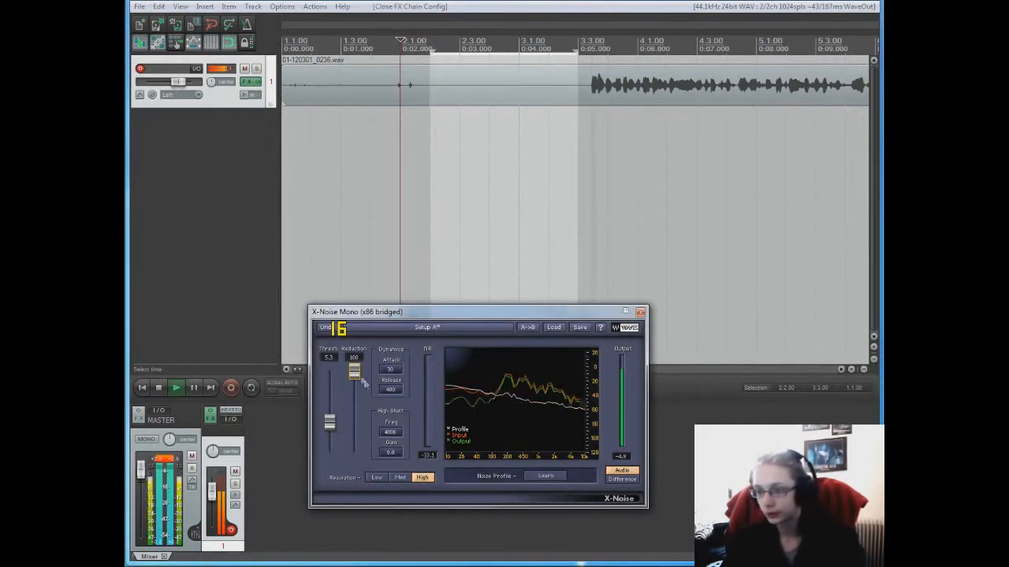
left_click(640, 312)
left_click(447, 196)
key("space")
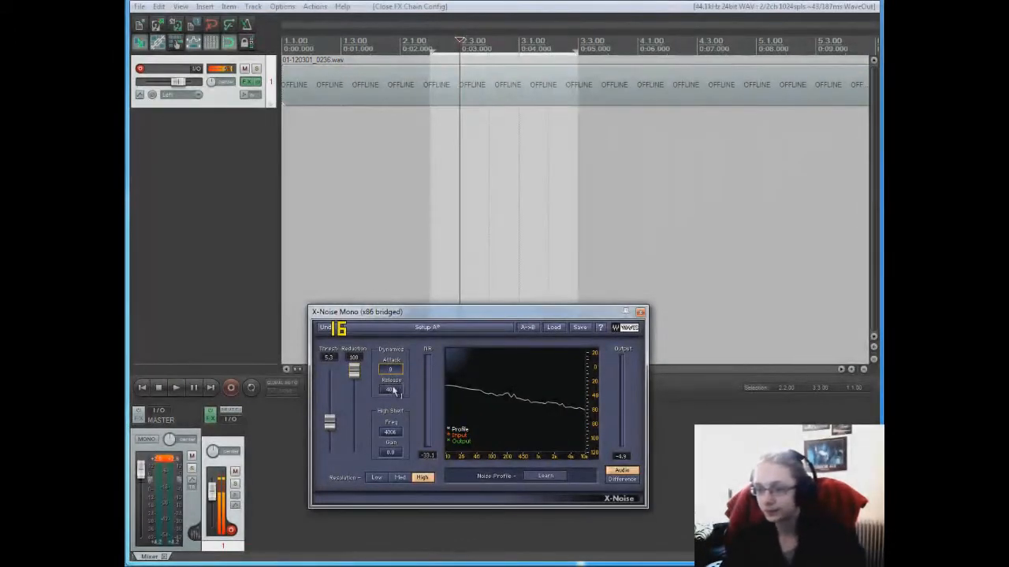
Step: Set the X-Noise attack to 5 and release to 80, with the high shelf at 6955 Hz and -2.8 dB gain
left_click(392, 389)
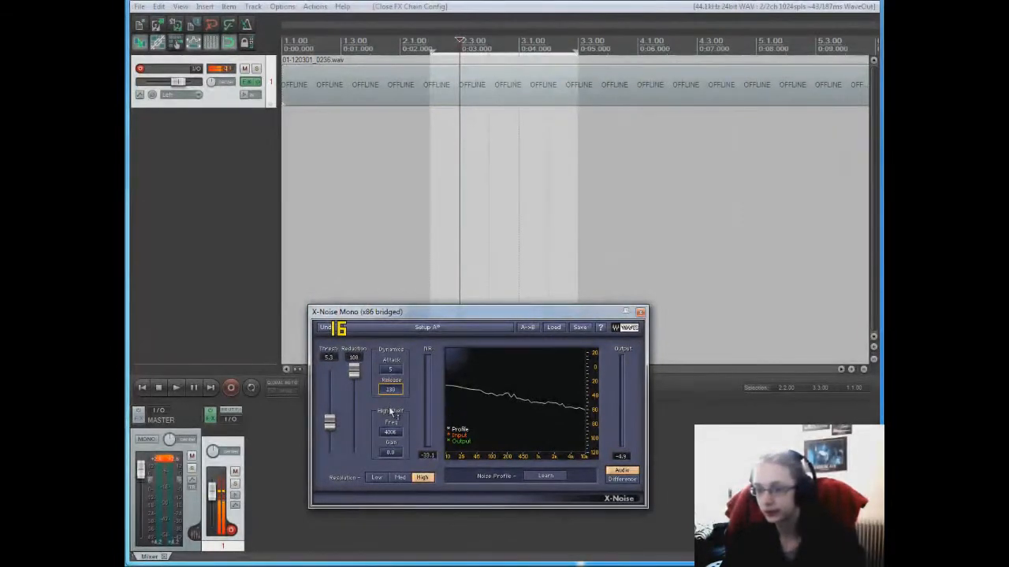
left_click(391, 433)
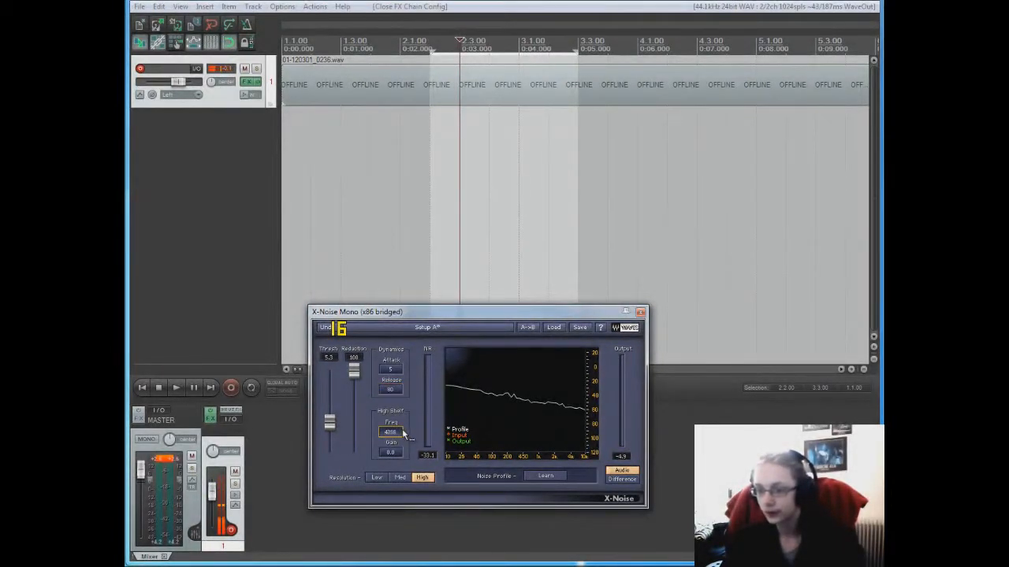
key("Up")
key("Up")
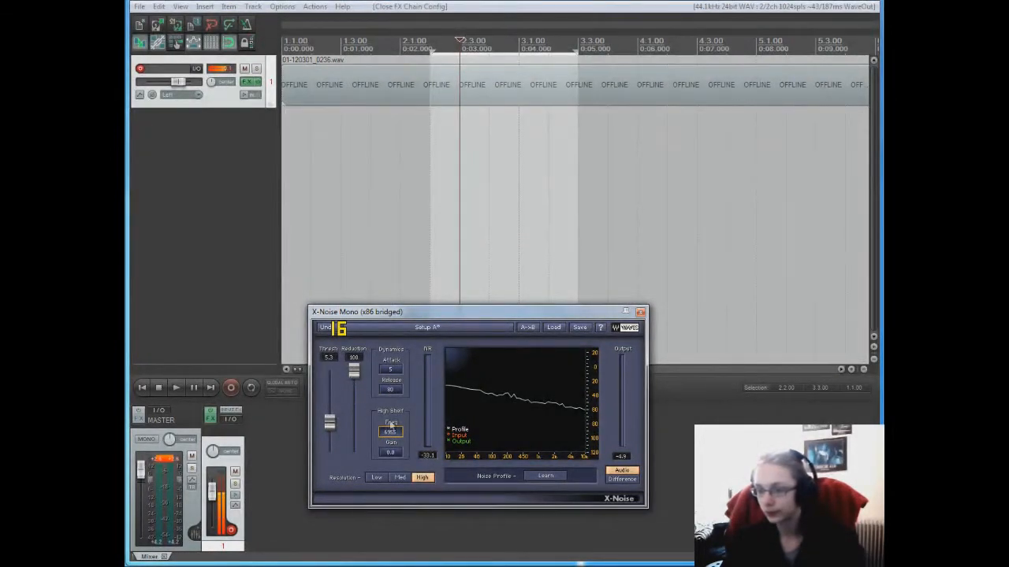
left_click_drag(393, 454, 396, 477)
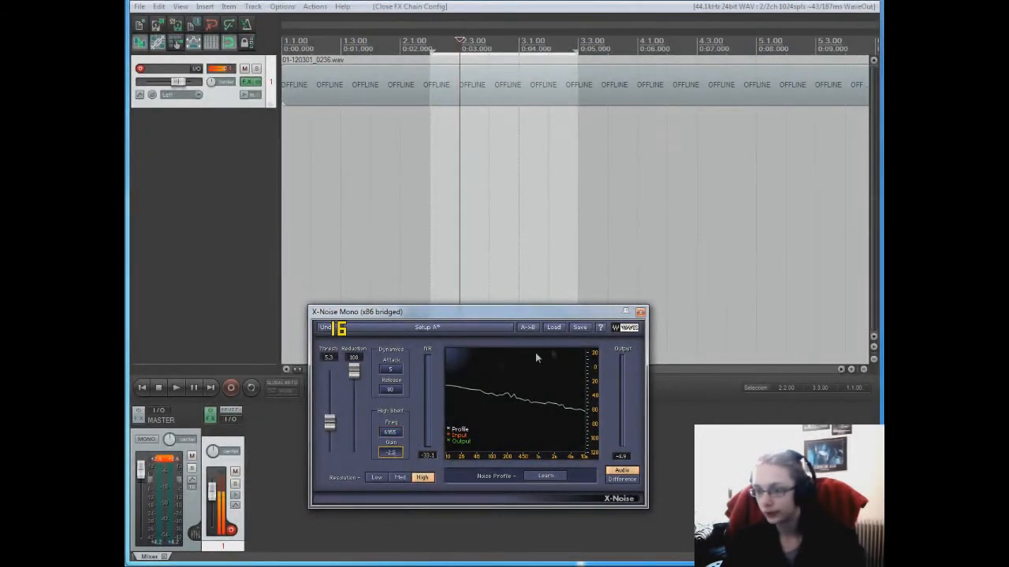
Step: Close X-Noise, play the commentary from 2.3.00 while lowering the master volume slightly, and stop playback
left_click(640, 312)
key("space")
scroll(449, 235, "down", 2)
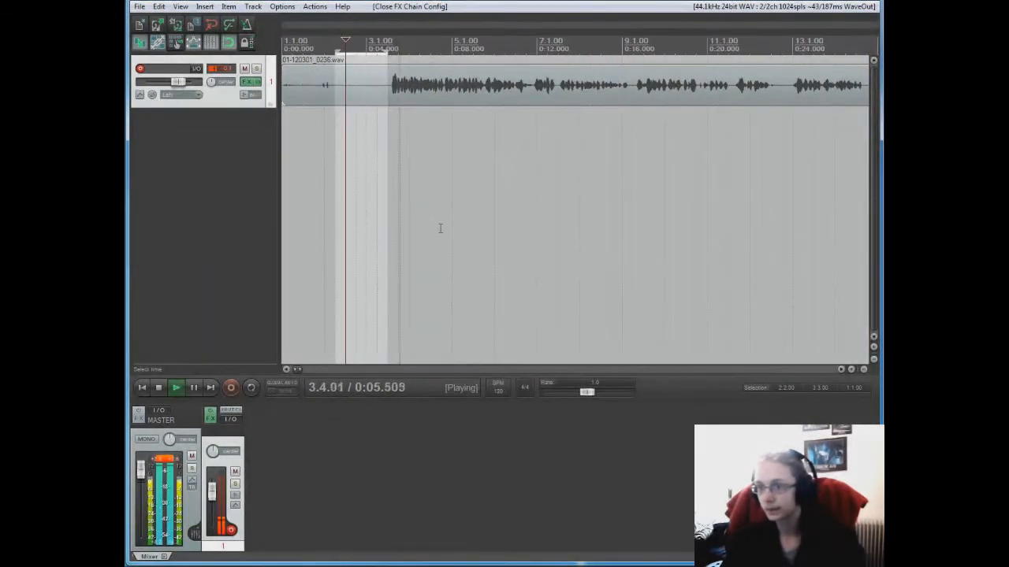
left_click_drag(140, 465, 142, 476)
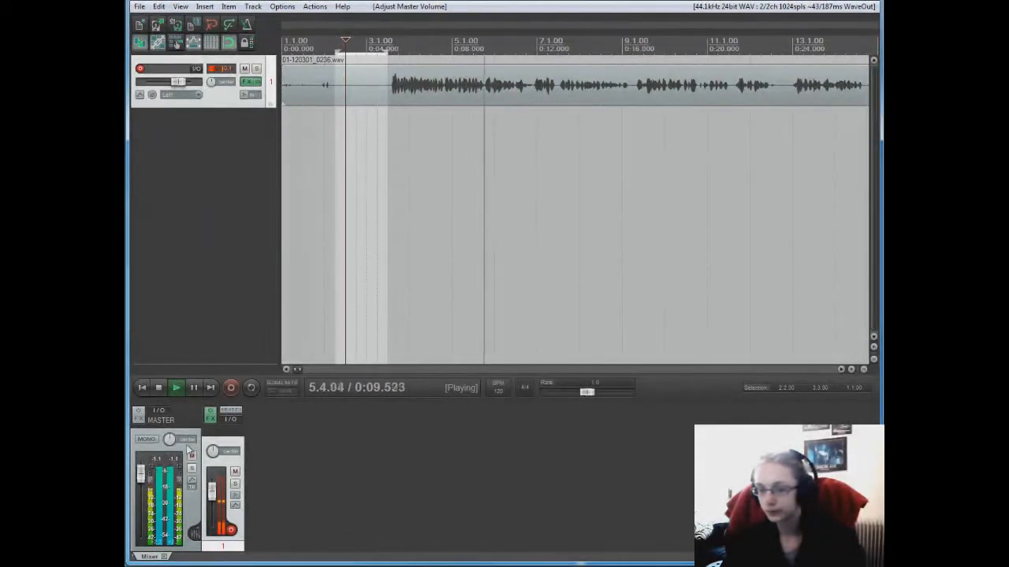
key("space")
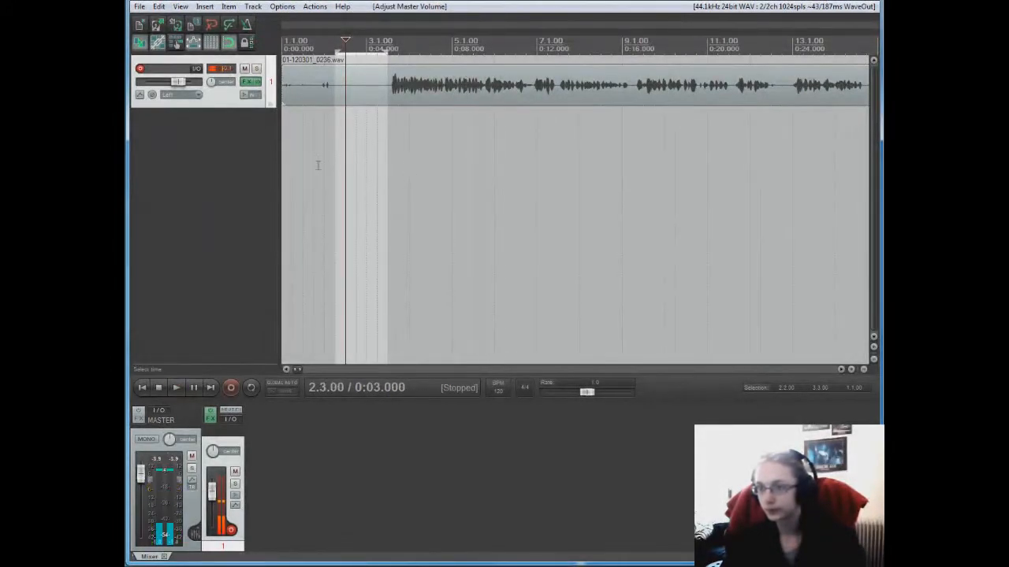
Step: Add the C1 comp Mono (Waves) compressor to track 1's effects chain after X-Noise
left_click(249, 82)
left_click(640, 312)
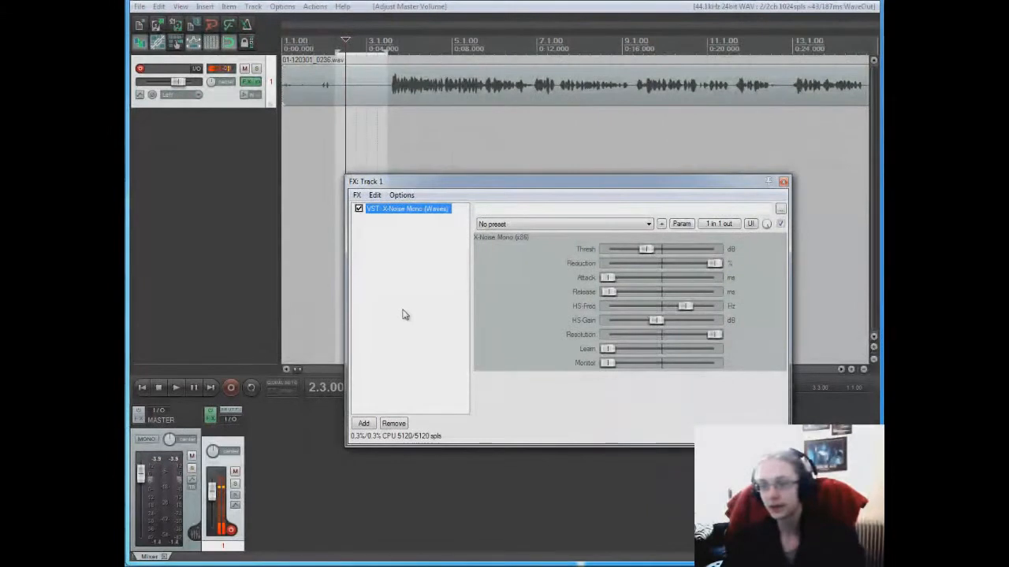
left_click(403, 315)
left_click(369, 424)
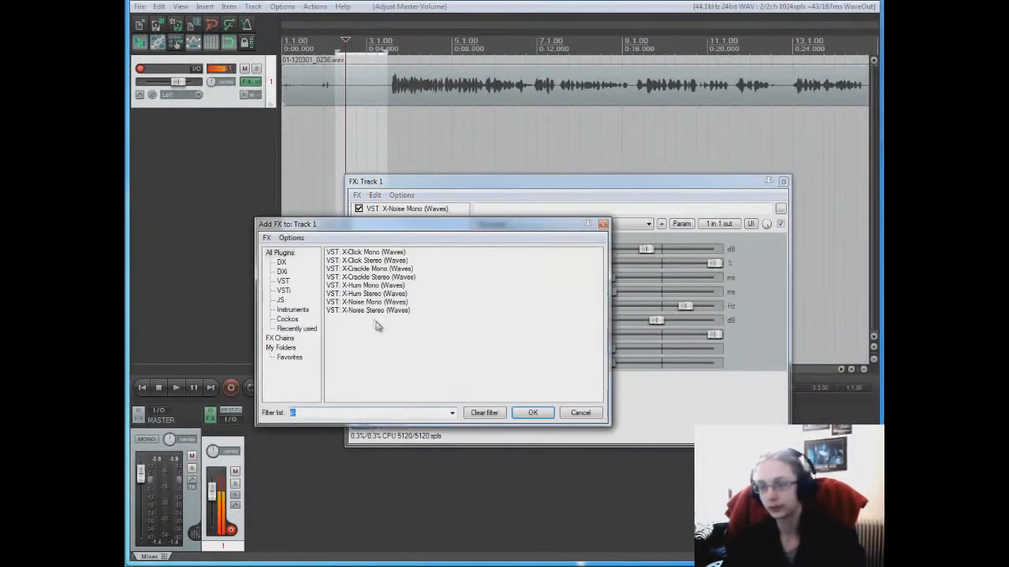
type("comp")
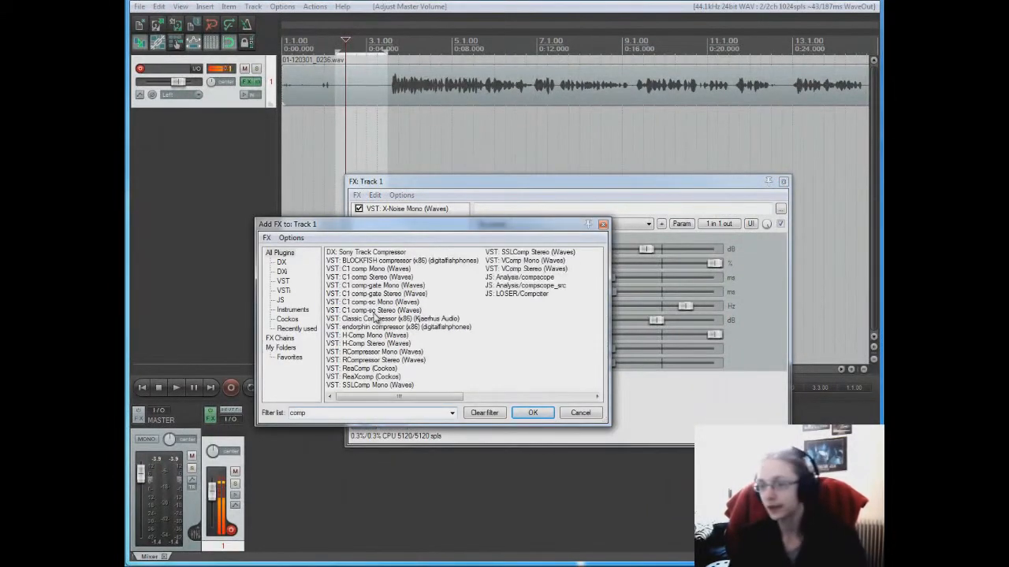
double_click(362, 269)
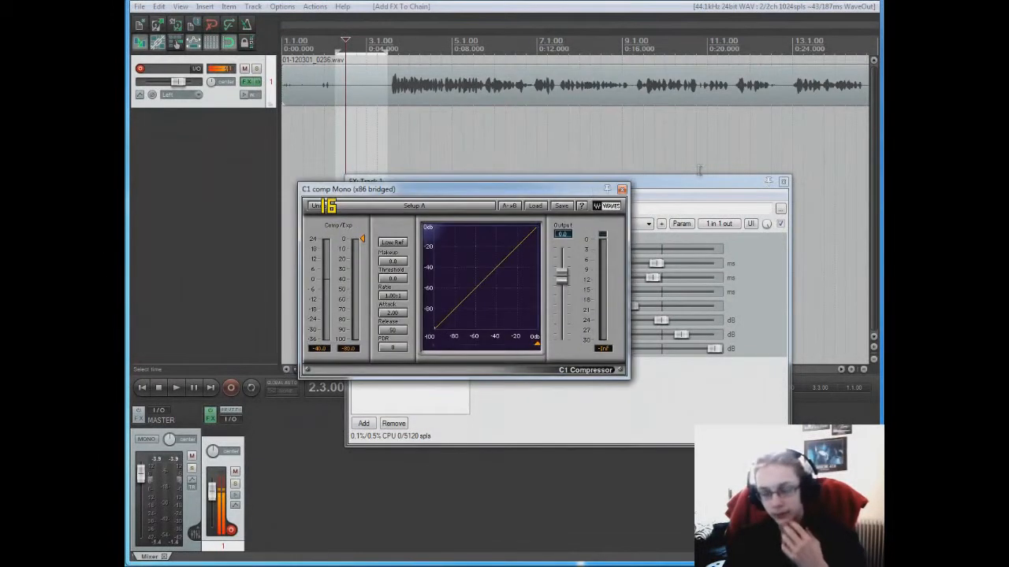
Step: Set the C1 compressor's threshold to -16.2 and its ratio to 4.07:1
left_click(783, 181)
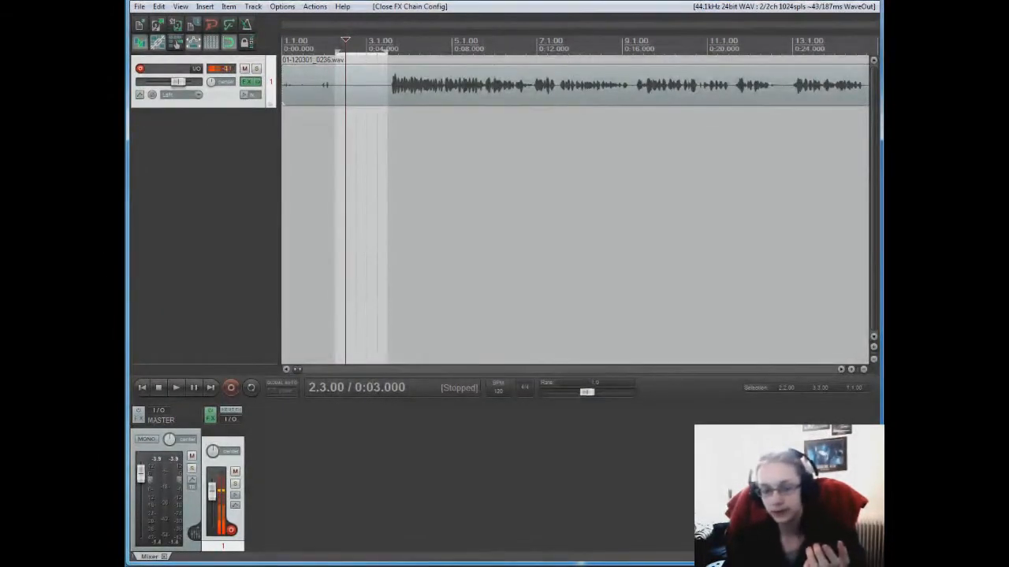
key("alt+Tab")
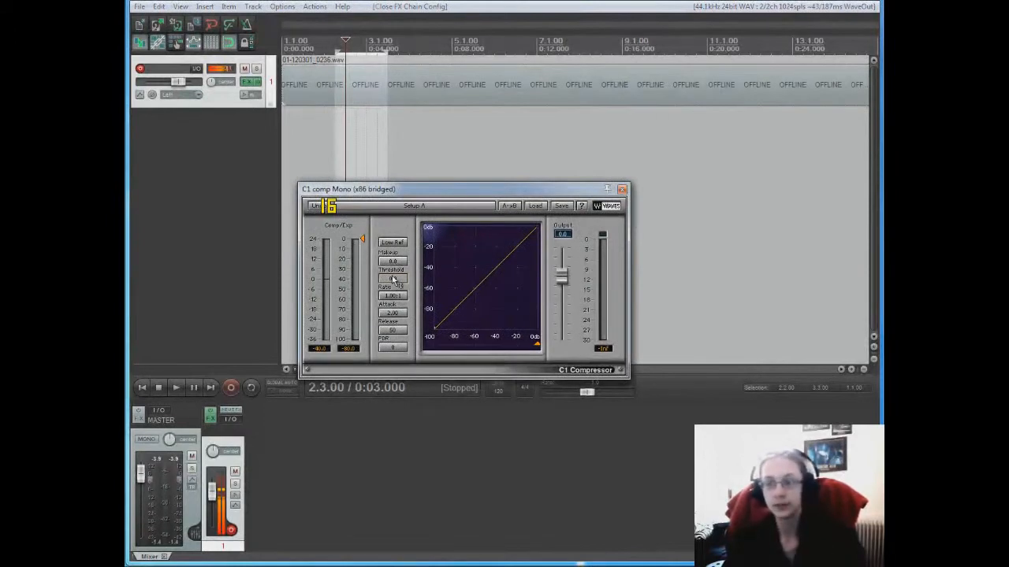
left_click_drag(393, 279, 394, 256)
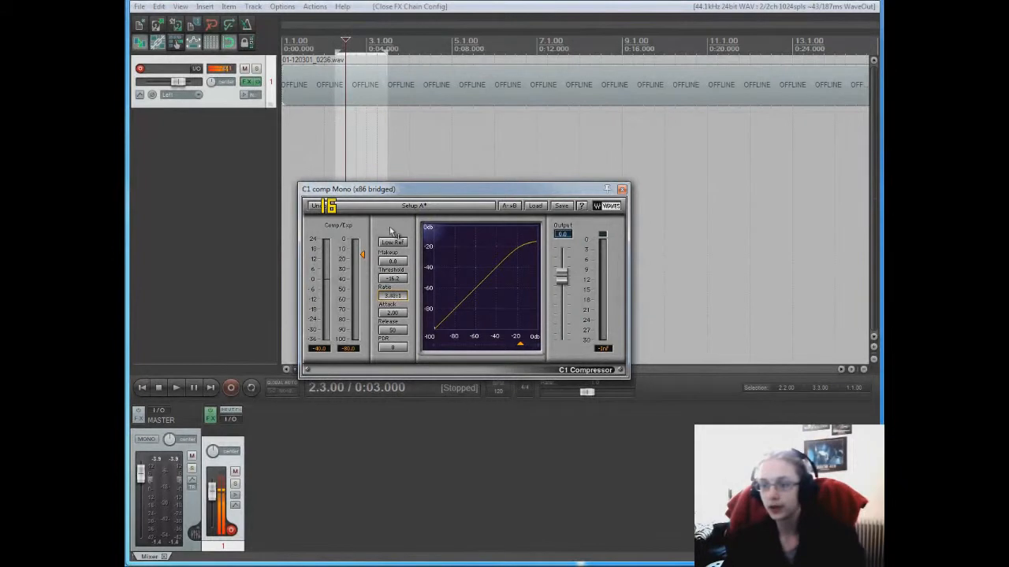
Step: Preview the compressed commentary from 2.1.00, close the compressor window, and stop with the edit cursor at 2.3.00
left_click(326, 128)
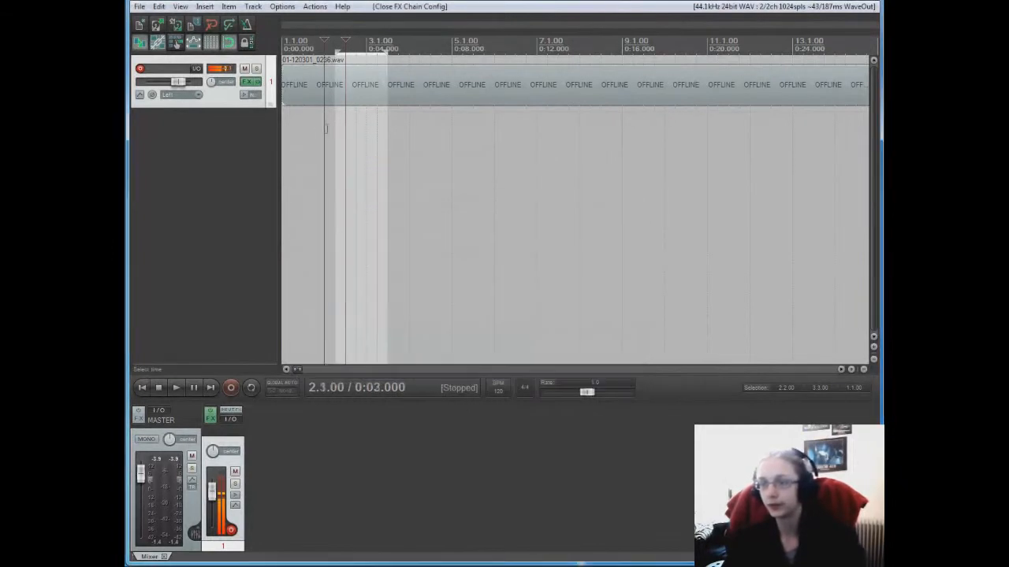
key("space")
key("alt+Tab")
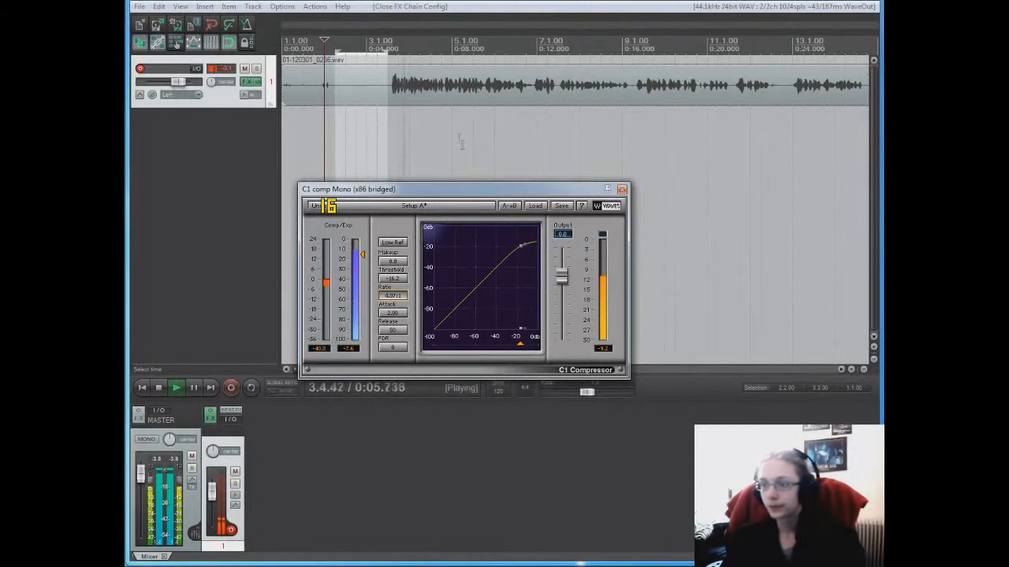
left_click(622, 190)
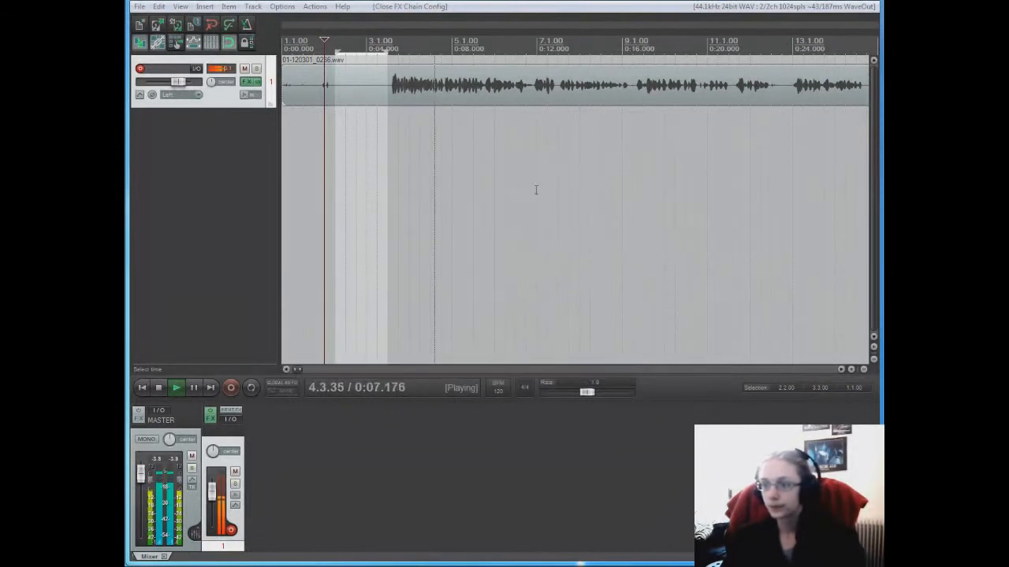
left_click(345, 199)
key("space")
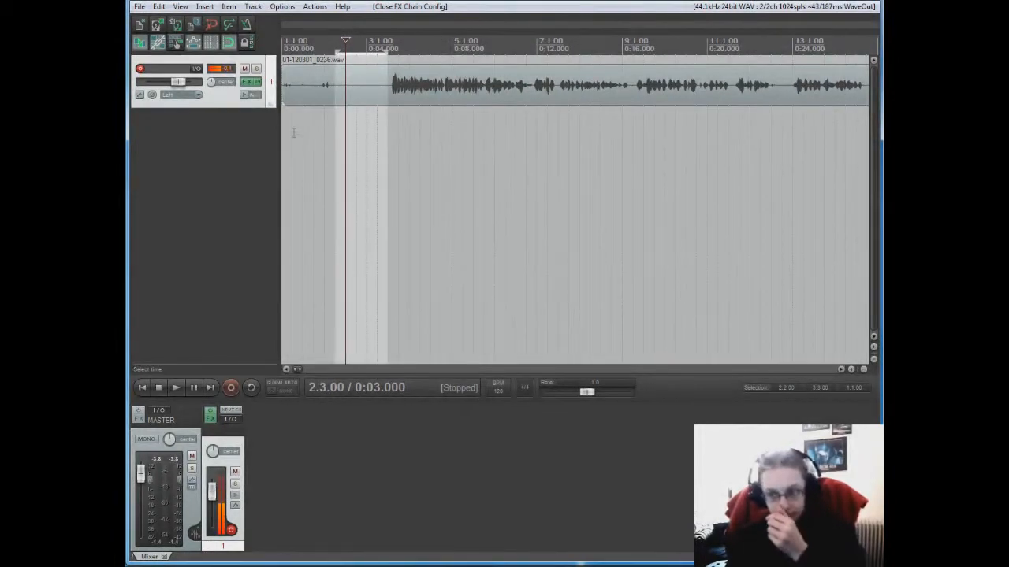
Step: Add the ReaEQ (Cockos) equalizer to track 1's effects chain after the compressor
left_click(251, 82)
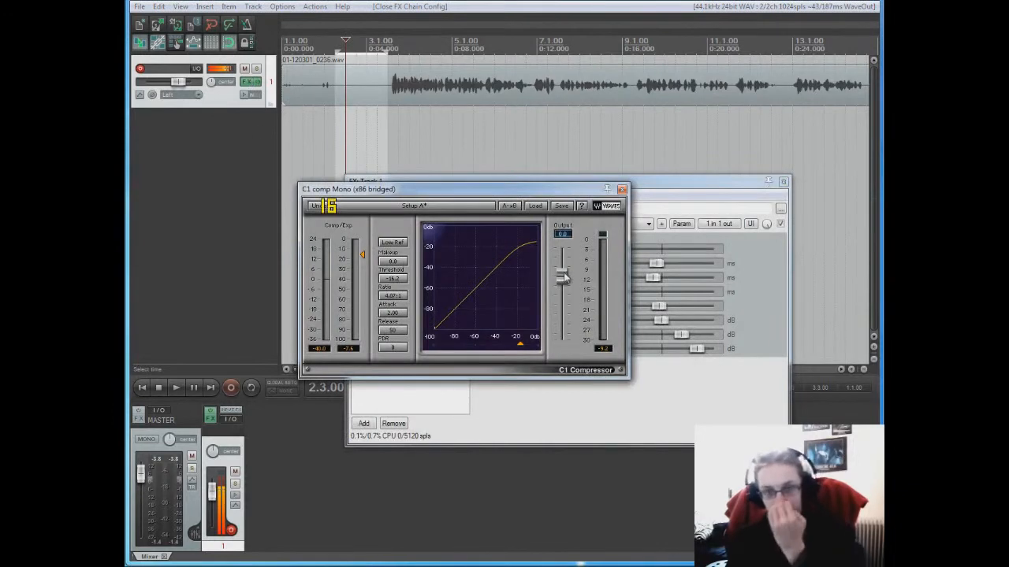
left_click(623, 190)
left_click(448, 374)
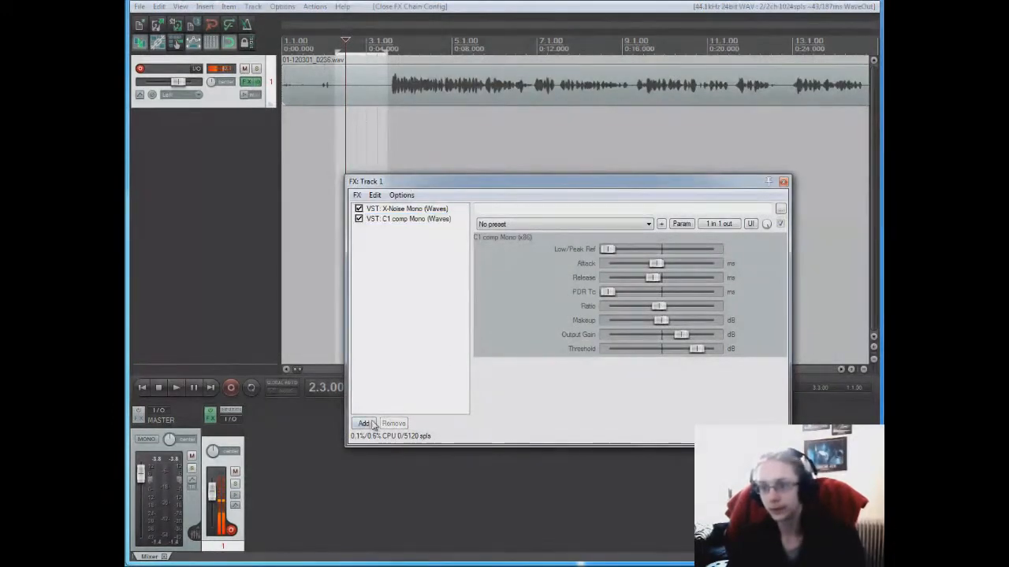
left_click(367, 423)
type("rea")
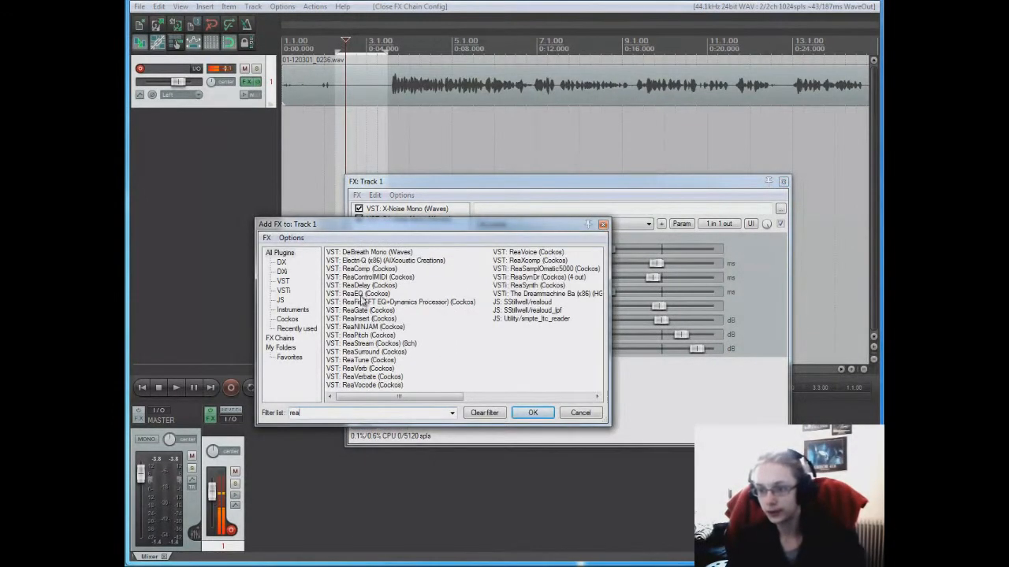
double_click(362, 300)
Step: Boost ReaEQ band 2 slightly between 100 and 200 Hz and narrow its bandwidth
left_click_drag(560, 279, 534, 272)
left_click_drag(606, 398, 574, 400)
left_click_drag(534, 273, 534, 274)
Step: Boost ReaEQ band 3 by 3.2 dB at 5738.8 Hz and narrow its bandwidth to 0.68 octaves
left_click_drag(615, 282, 701, 279)
left_click_drag(602, 394, 579, 395)
left_click_drag(698, 278, 694, 278)
left_click_drag(579, 391, 569, 395)
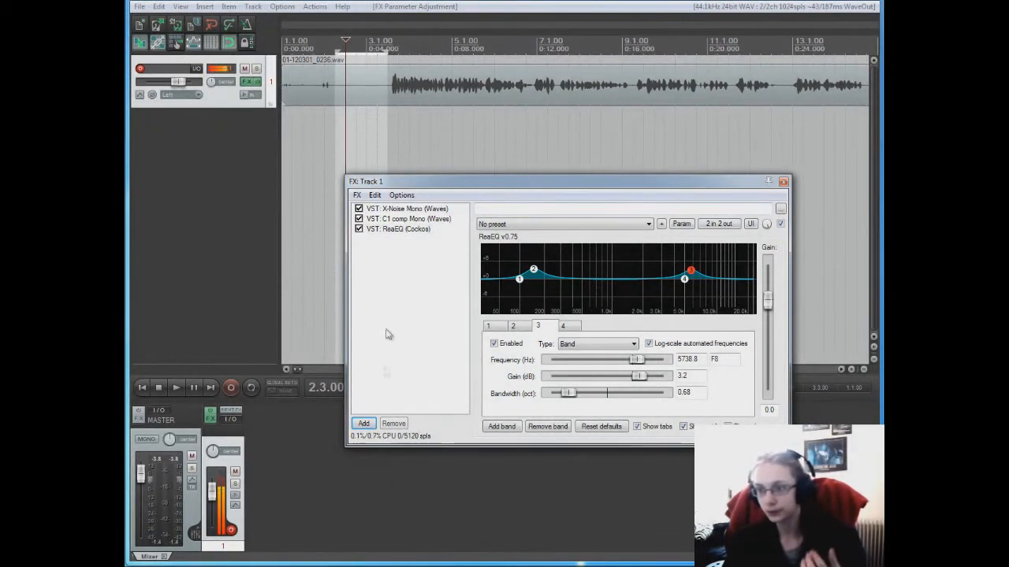
Step: Add the SPITFISH de-esser to the end of track 1's effects chain and close the effects windows
left_click(365, 423)
type("de-")
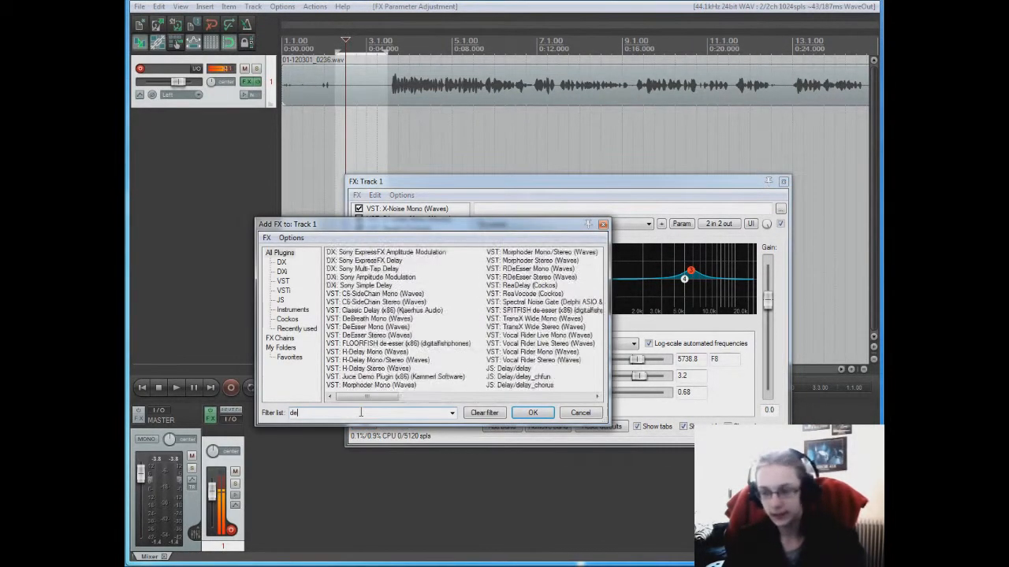
double_click(365, 264)
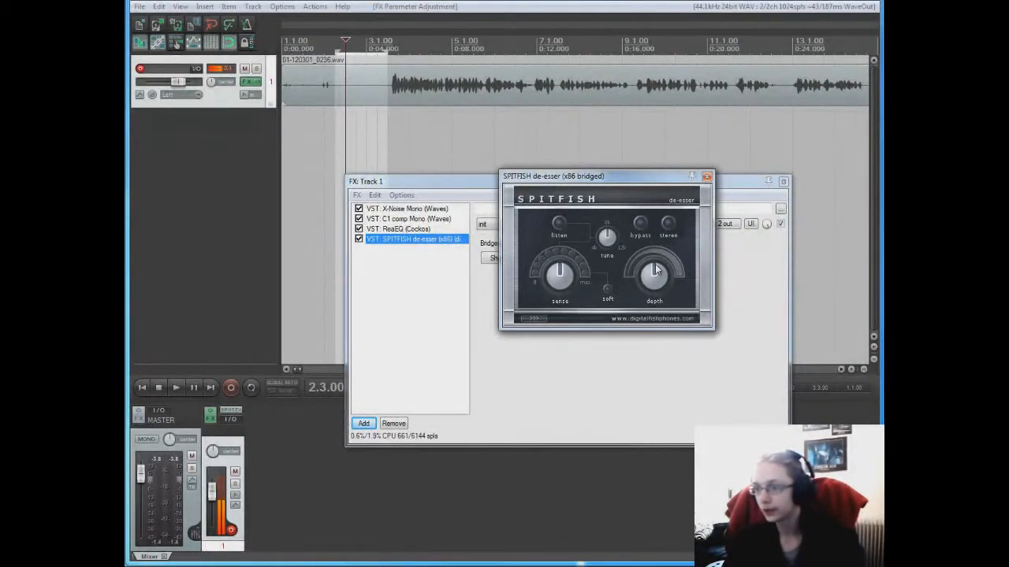
left_click(707, 176)
left_click(783, 183)
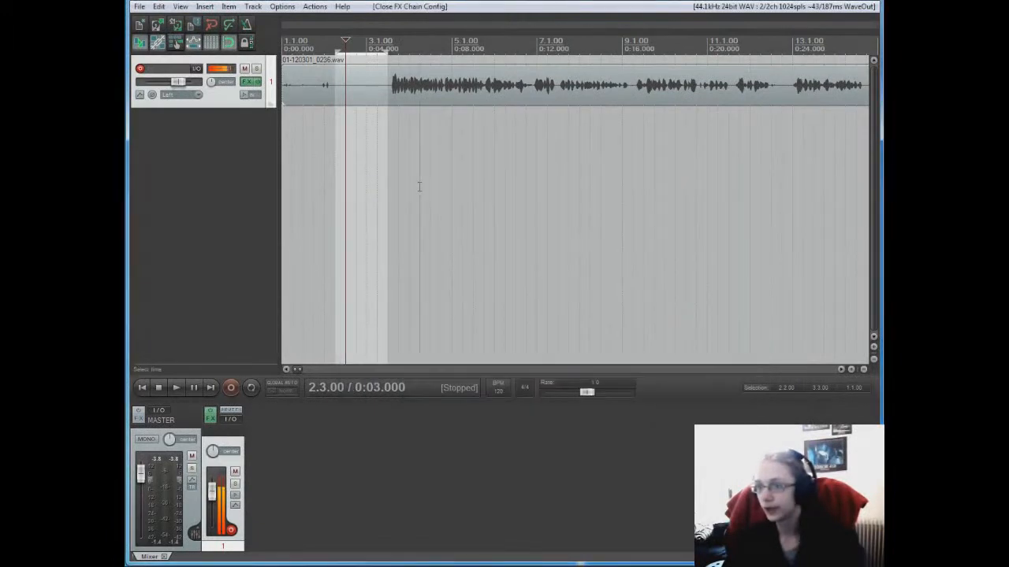
Step: Open the render settings for the entire project and choose FLAC output with mono channels
left_click(342, 151)
scroll(342, 151, "down", 10)
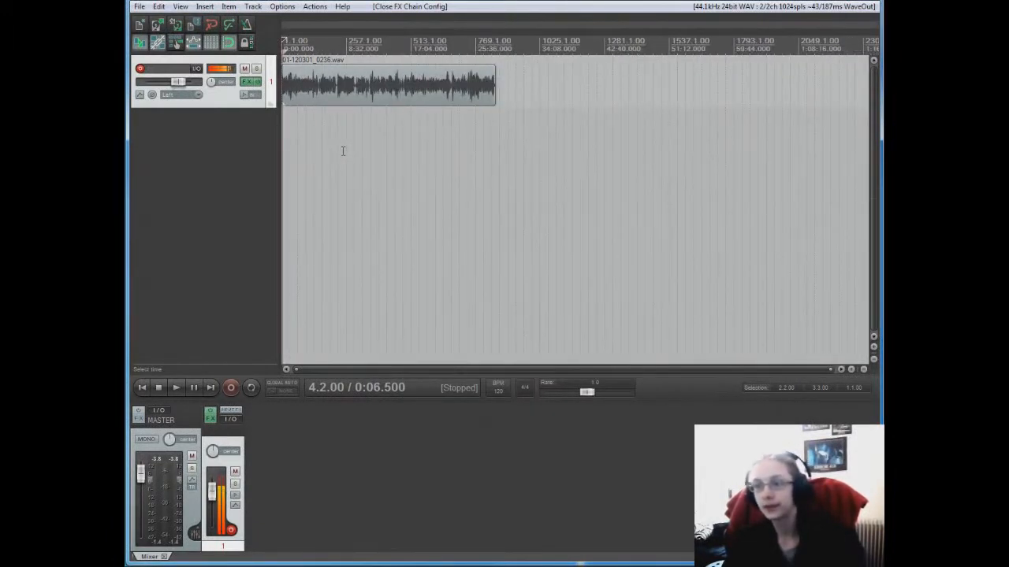
left_click(140, 6)
left_click(157, 173)
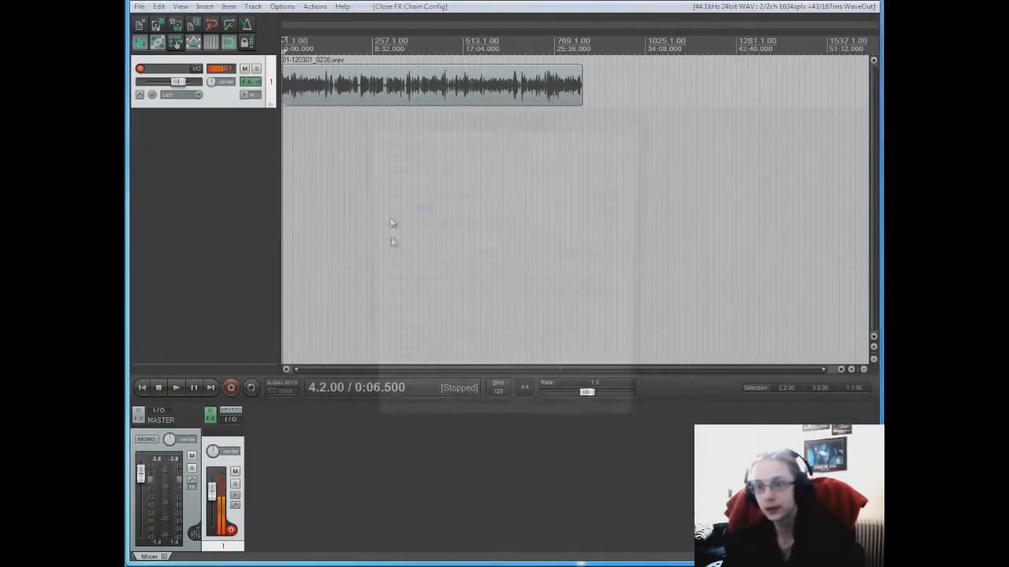
left_click(438, 316)
left_click(437, 357)
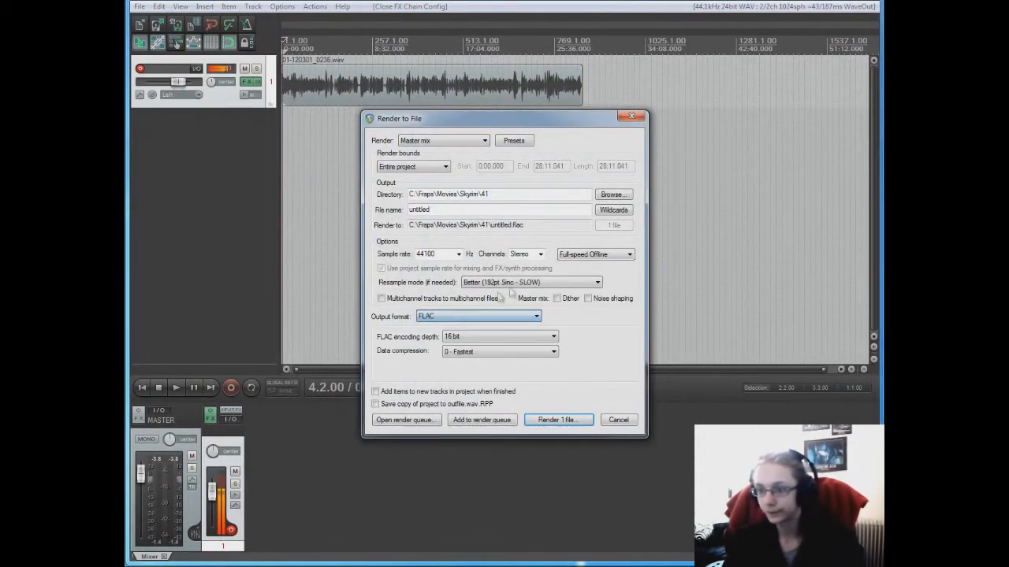
left_click(539, 254)
left_click(529, 265)
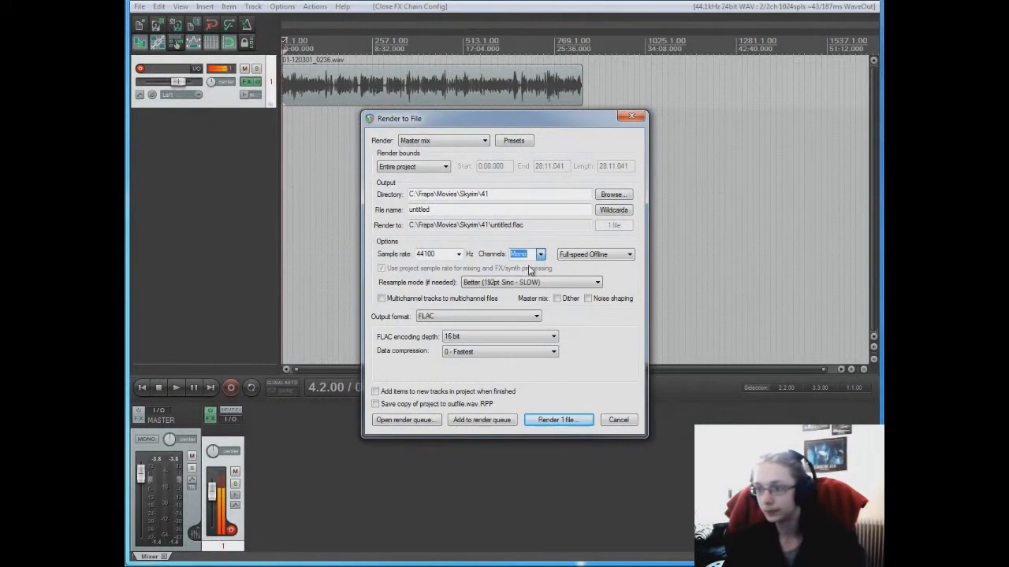
Step: Set the render directory to C:\Fraps\Movies\Skyrim\42
left_click(454, 210)
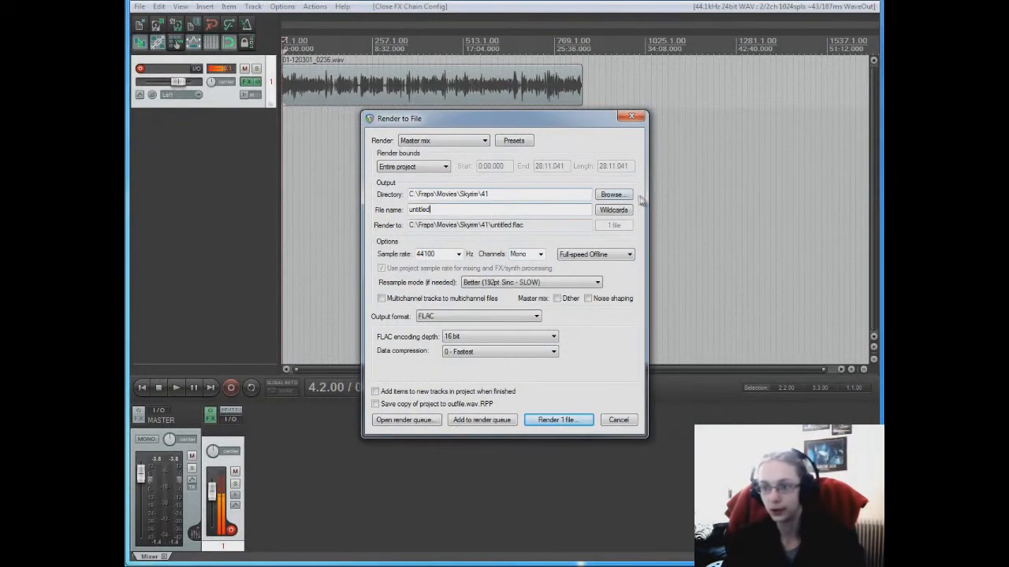
left_click(628, 199)
left_click(627, 208)
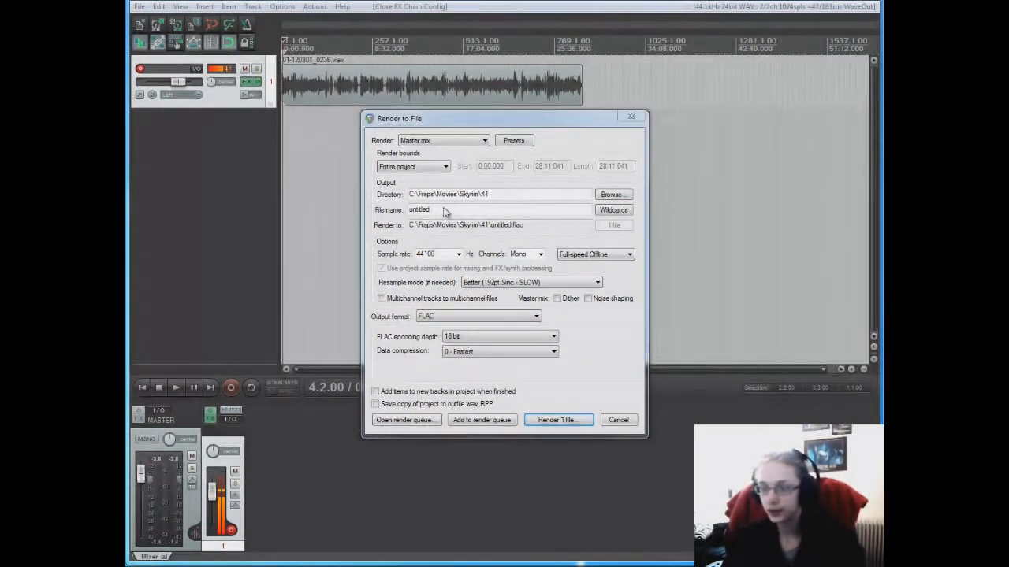
scroll(586, 260, "down", 5)
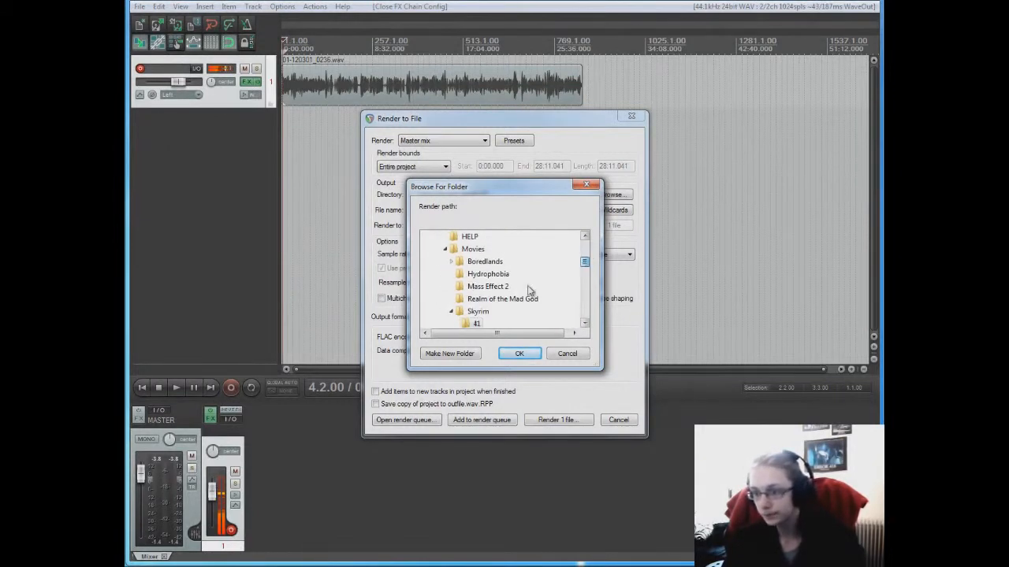
left_click(584, 323)
left_click(479, 324)
left_click(519, 353)
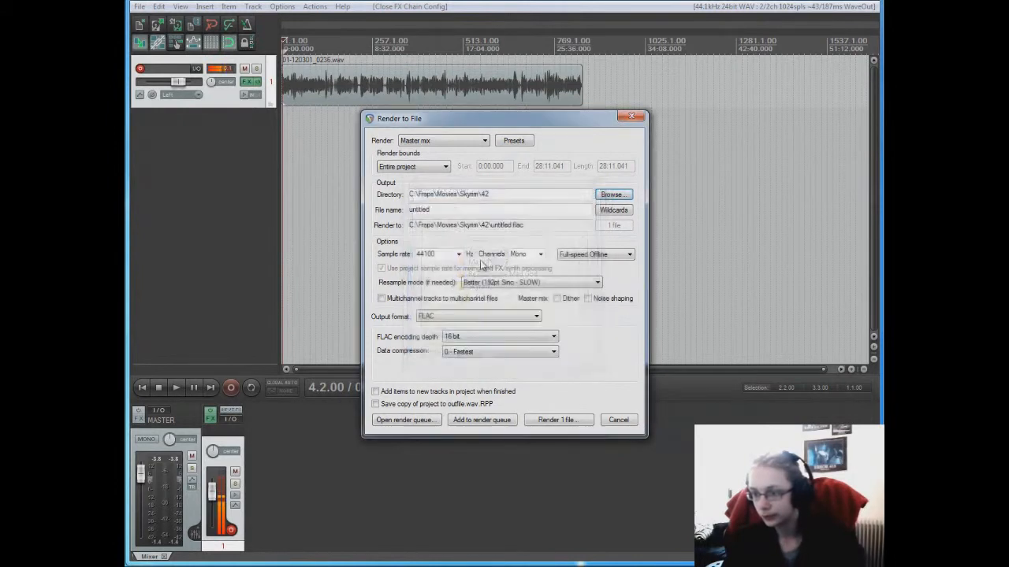
Step: Name the output file commentary and render it
left_click_drag(443, 212, 339, 209)
type("commentary")
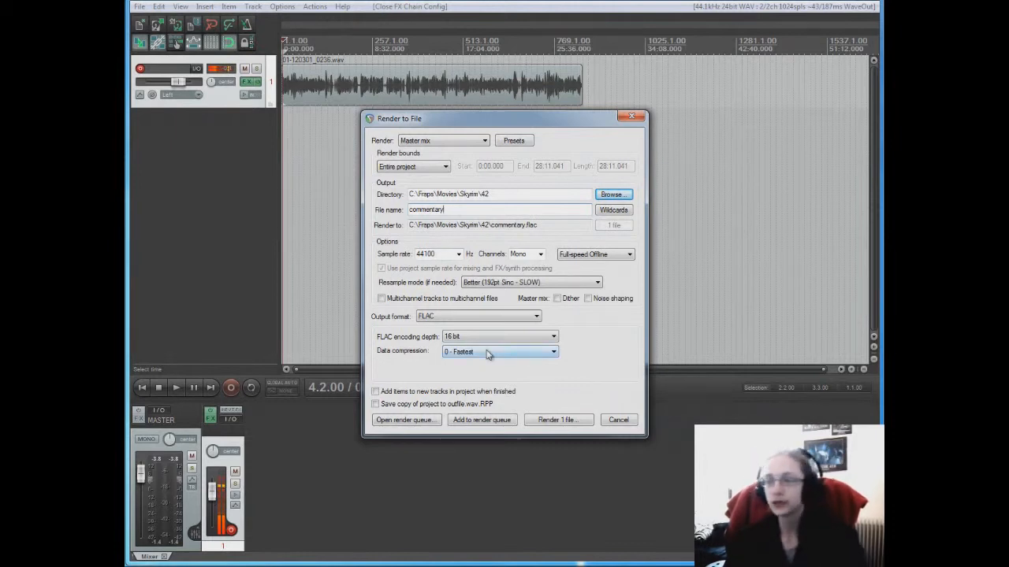
left_click(551, 419)
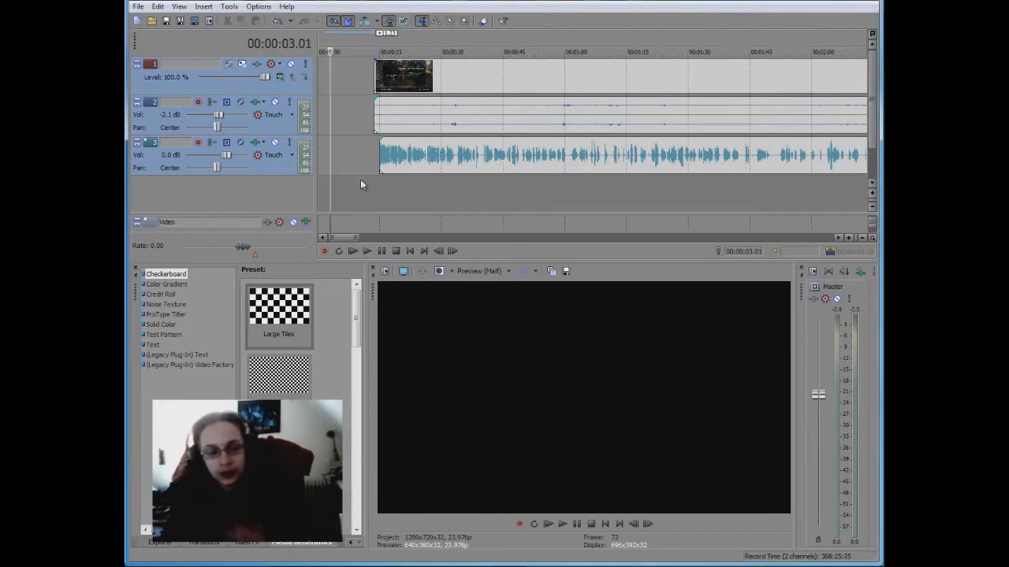
Step: Look over the whole project timeline, checking the clips at the beginning and around the split in the commentary on track 3
scroll(367, 214, "down", 4)
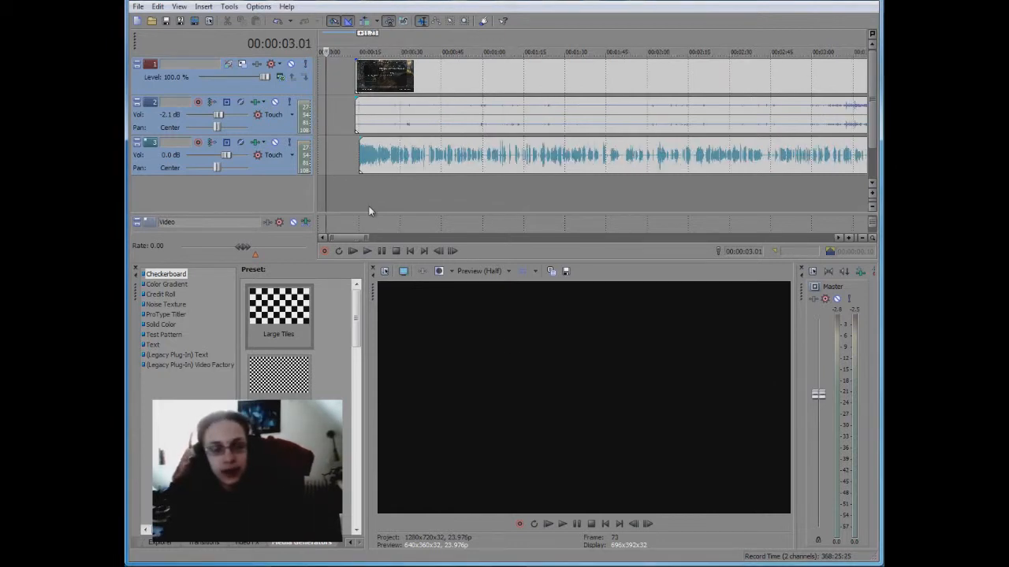
scroll(367, 215, "down", 5)
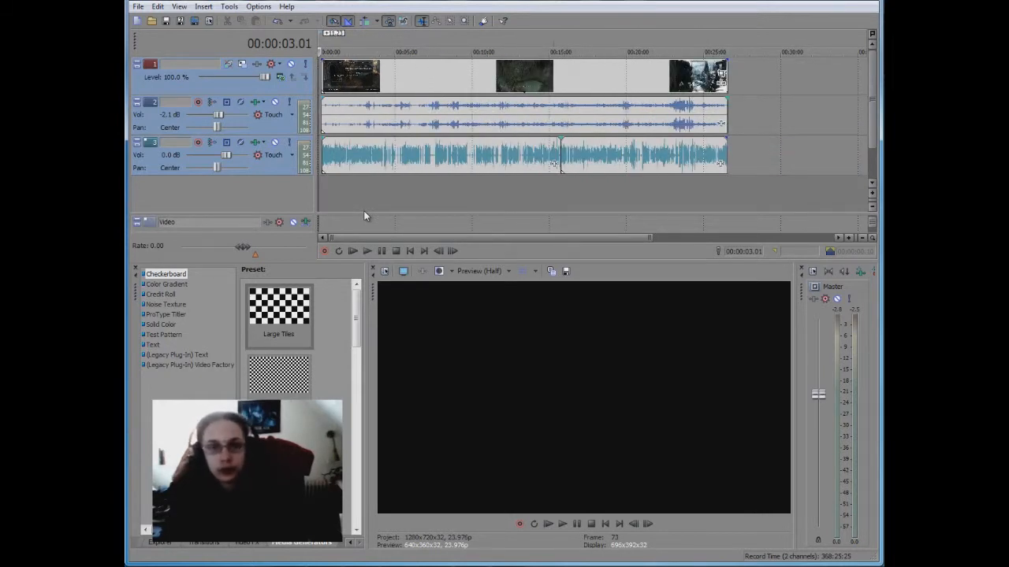
scroll(365, 215, "up", 10)
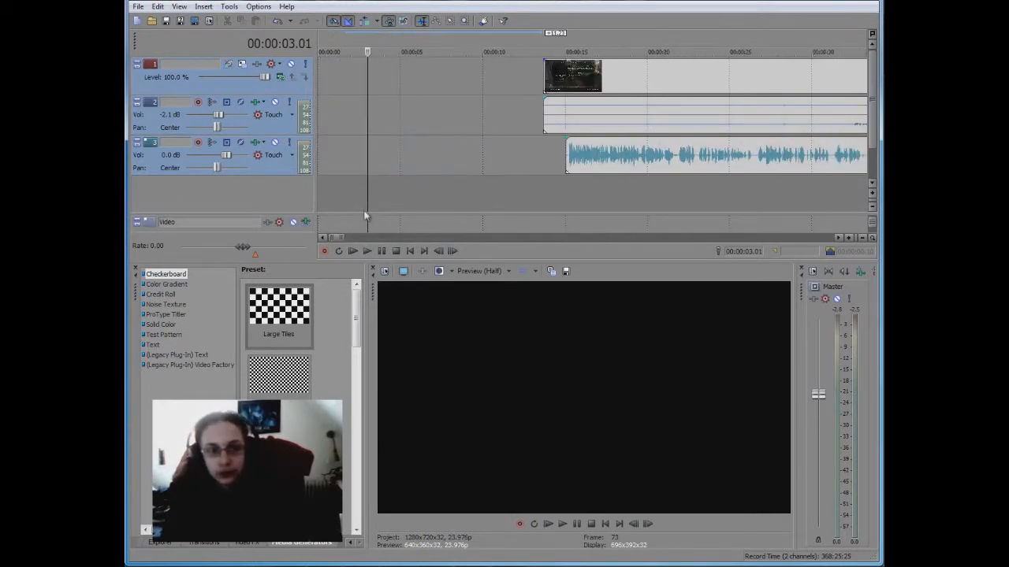
left_click(320, 124)
left_click(318, 119)
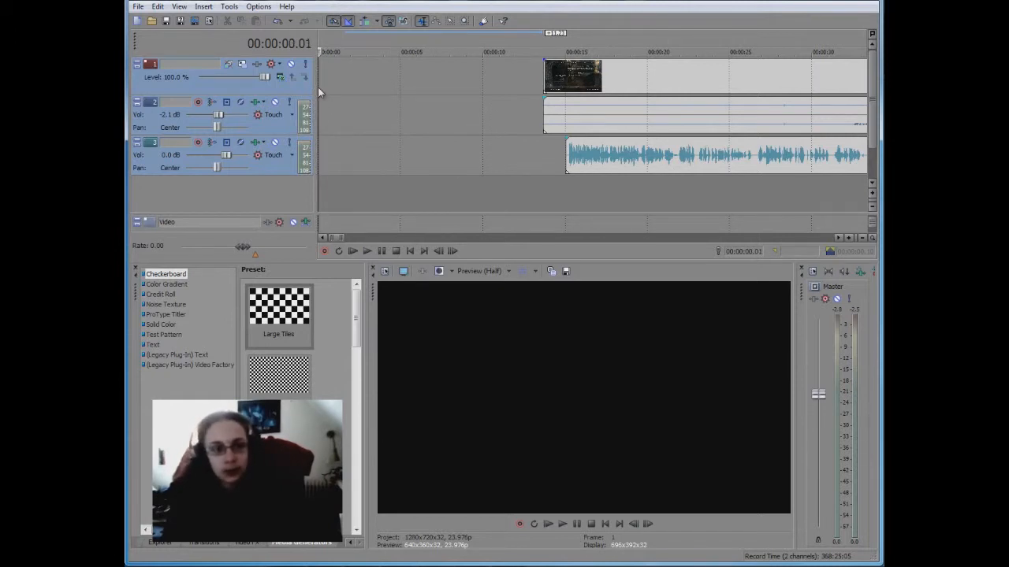
scroll(354, 116, "down", 8)
scroll(375, 94, "down", 3)
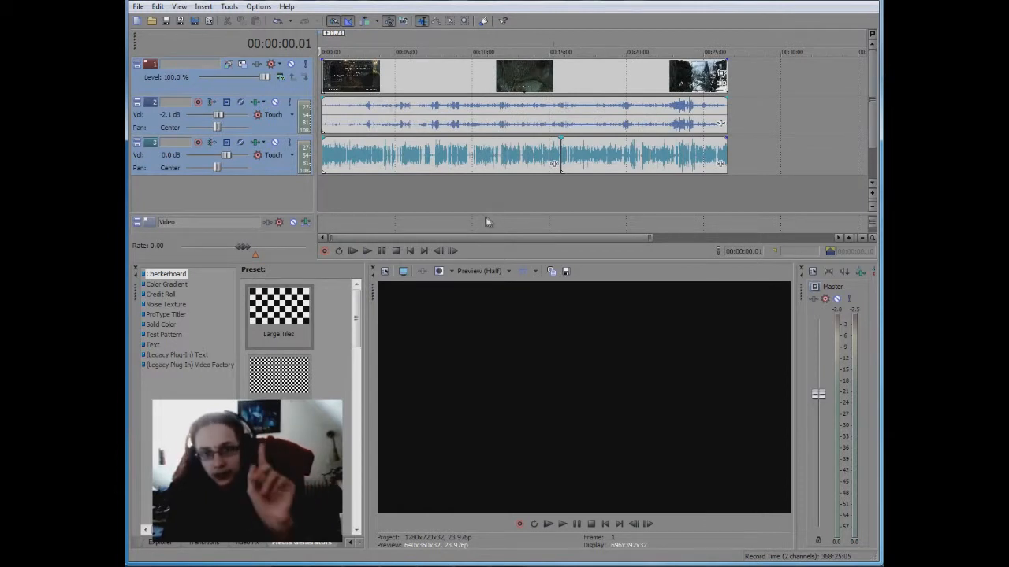
left_click(560, 204)
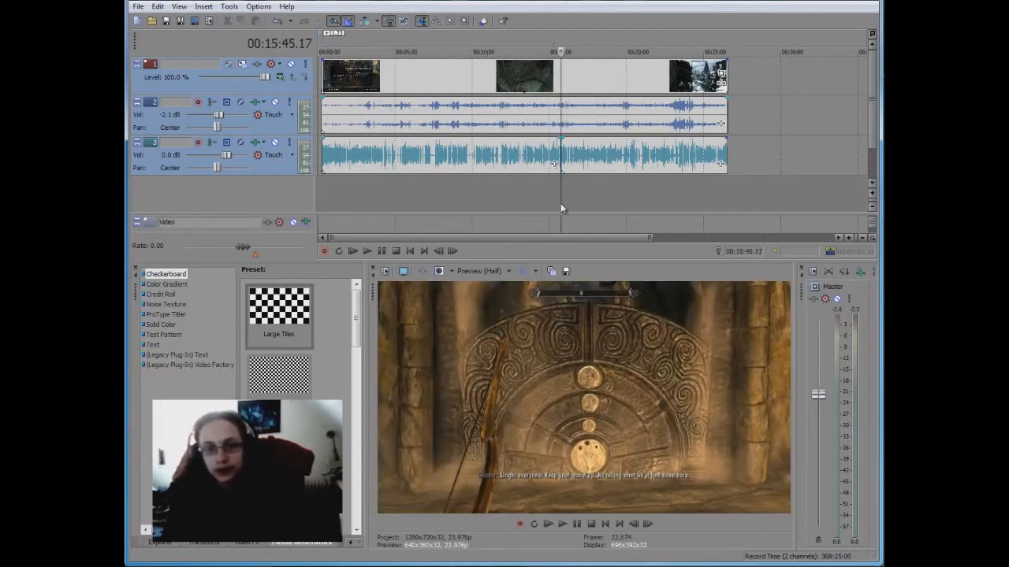
scroll(561, 203, "up", 7)
scroll(561, 203, "down", 5)
left_click(544, 203)
scroll(543, 202, "down", 5)
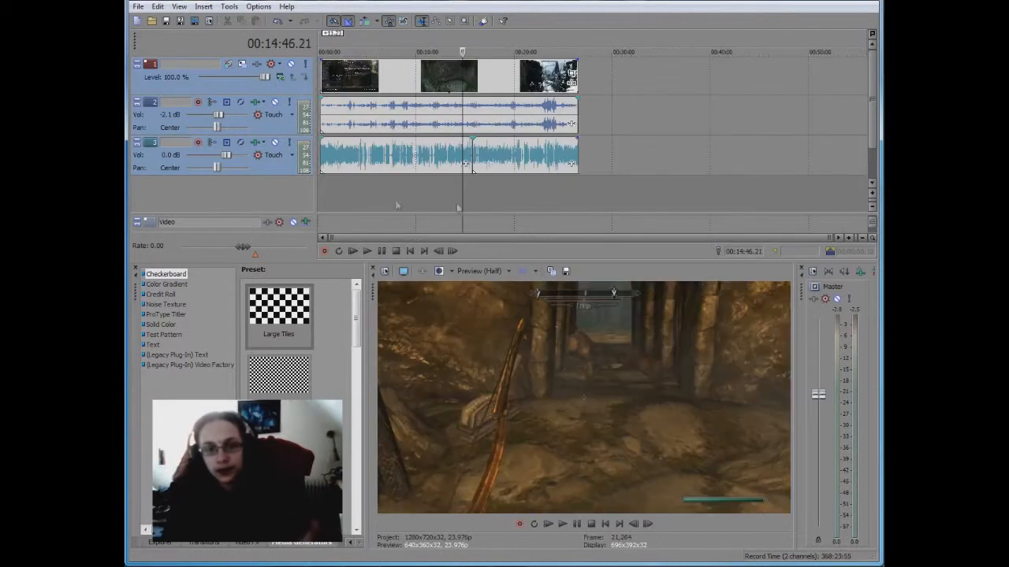
Step: Set the cursor to the project start at 00:00:00.00, select video track 1 and show the Text generator presets
left_click(317, 188)
scroll(320, 190, "up", 5)
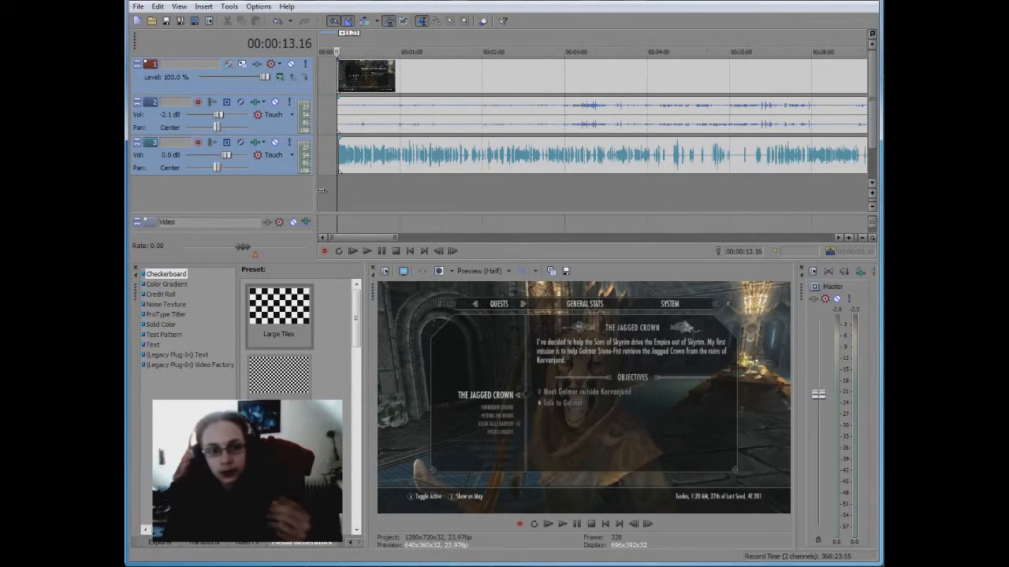
left_click(320, 189)
left_click(319, 190)
left_click(317, 190)
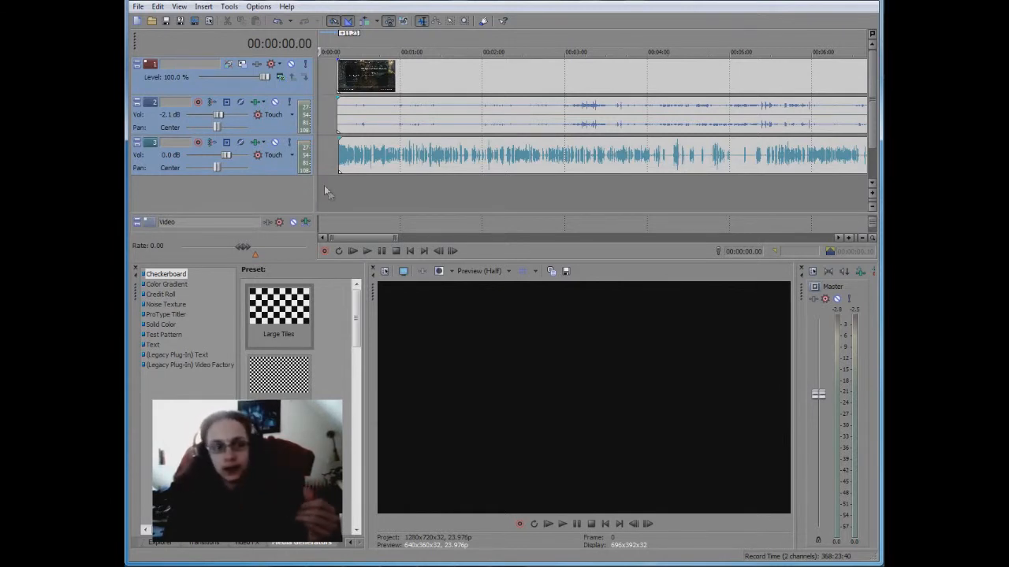
left_click(280, 90)
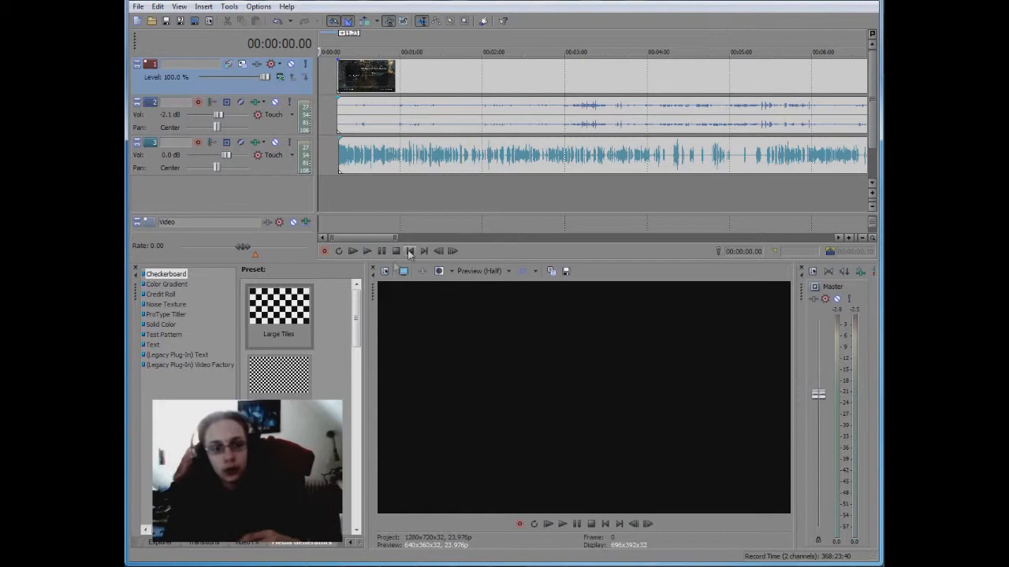
scroll(401, 210, "up", 4)
scroll(401, 209, "up", 1)
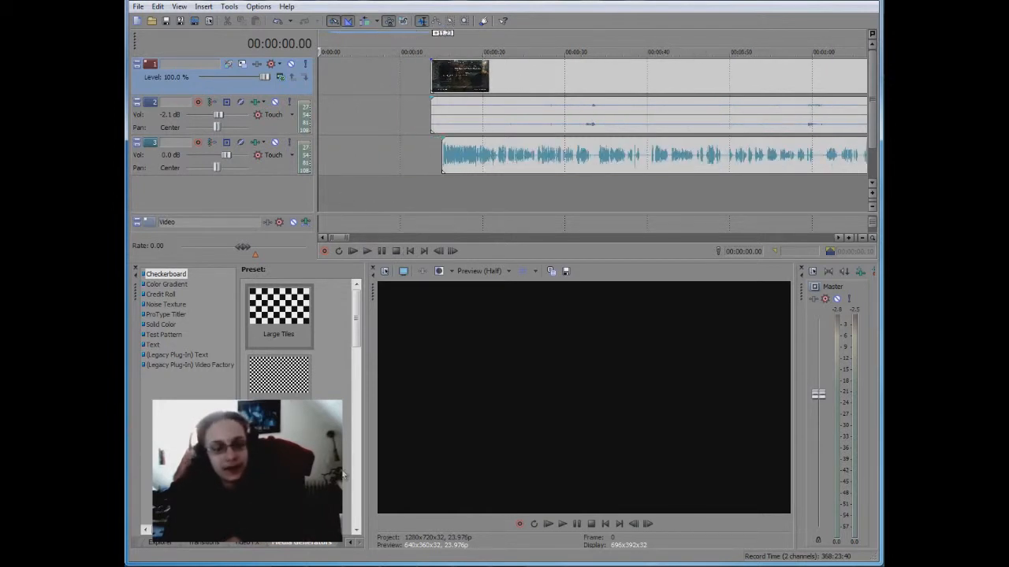
left_click(153, 345)
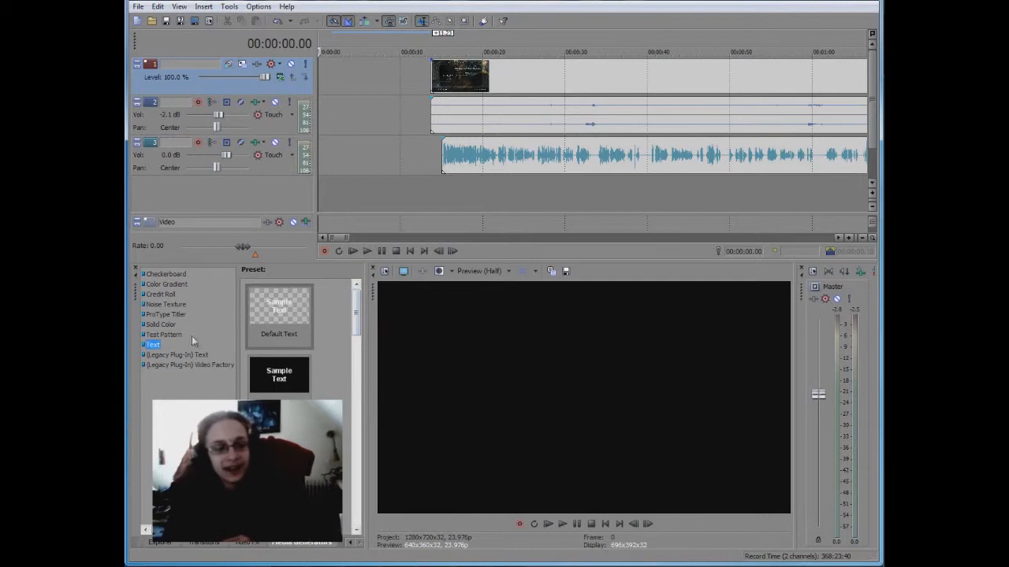
Step: Insert the Skyrim intro clip at the project start from the Let's Play Skyrim folder in the Videos library
left_click(152, 22)
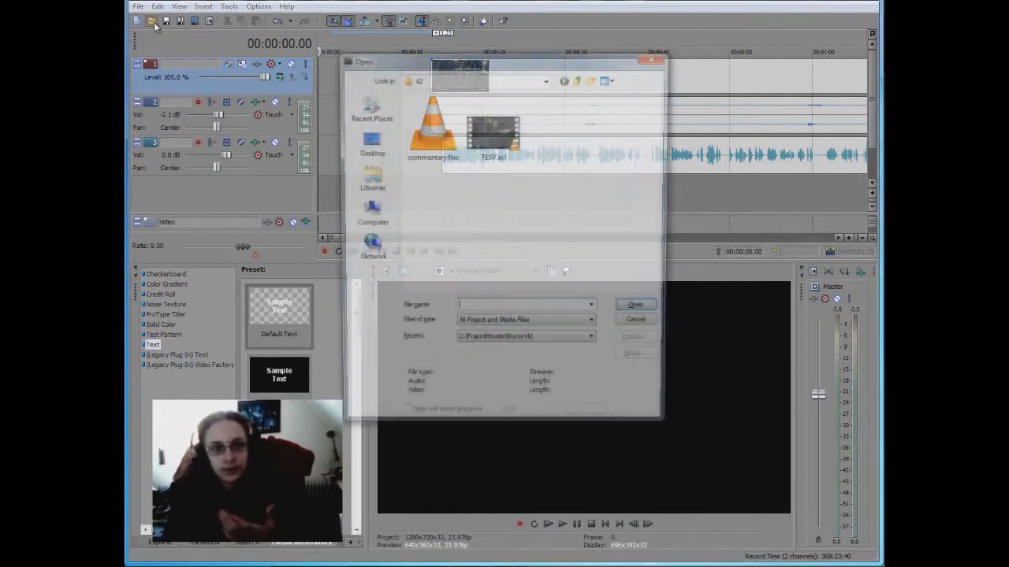
left_click_drag(421, 55, 413, 60)
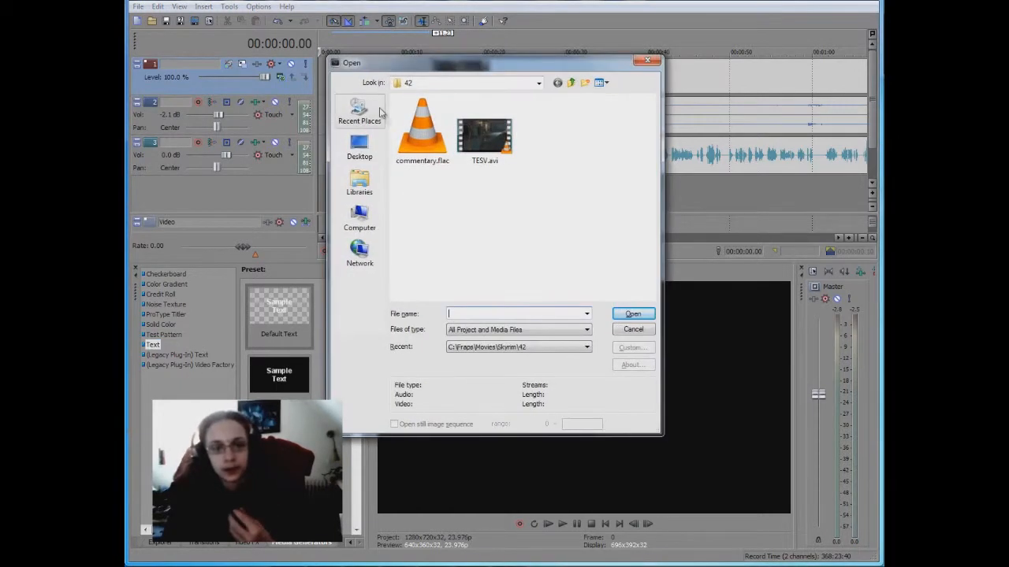
left_click(369, 192)
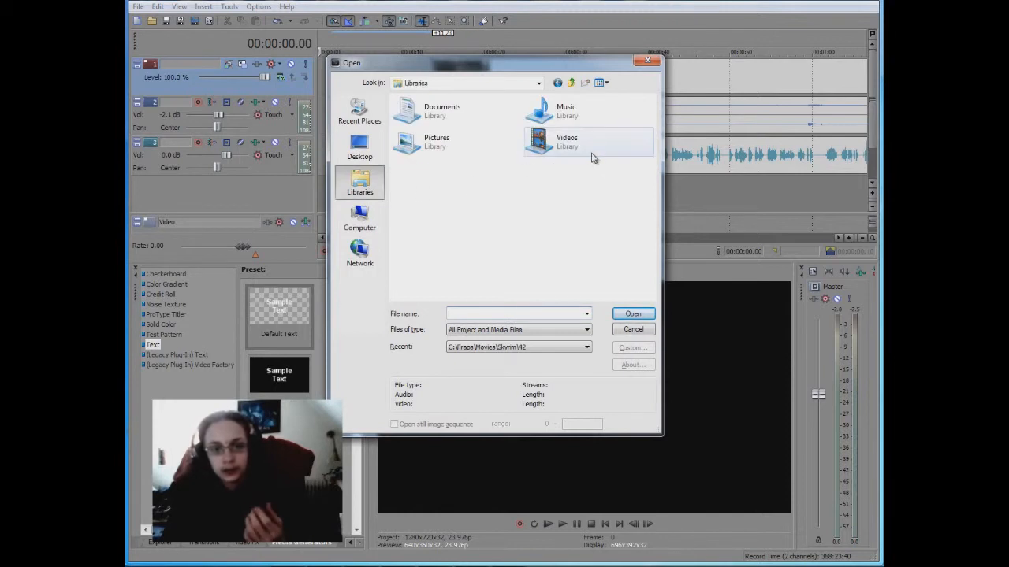
double_click(551, 138)
double_click(540, 134)
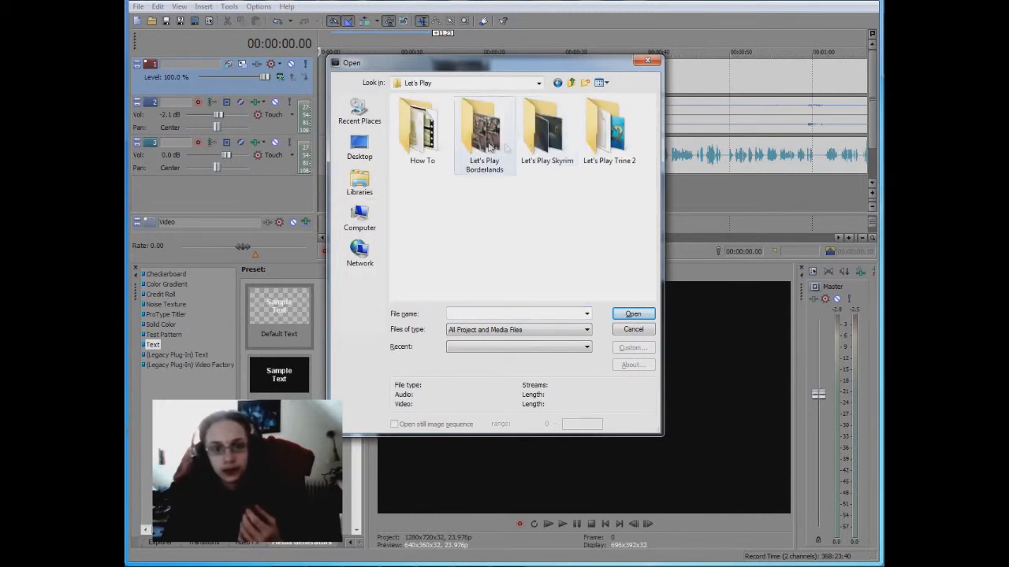
double_click(544, 135)
scroll(538, 189, "down", 3)
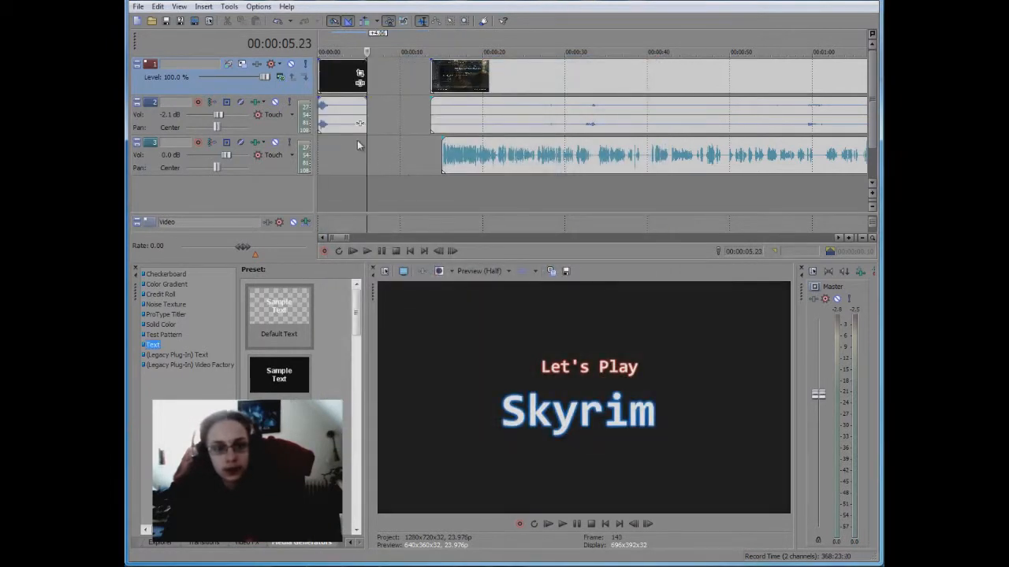
Step: Move all clips except the intro earlier so the gameplay overlaps the intro's end in a crossfade of about 3 seconds
left_click(331, 145)
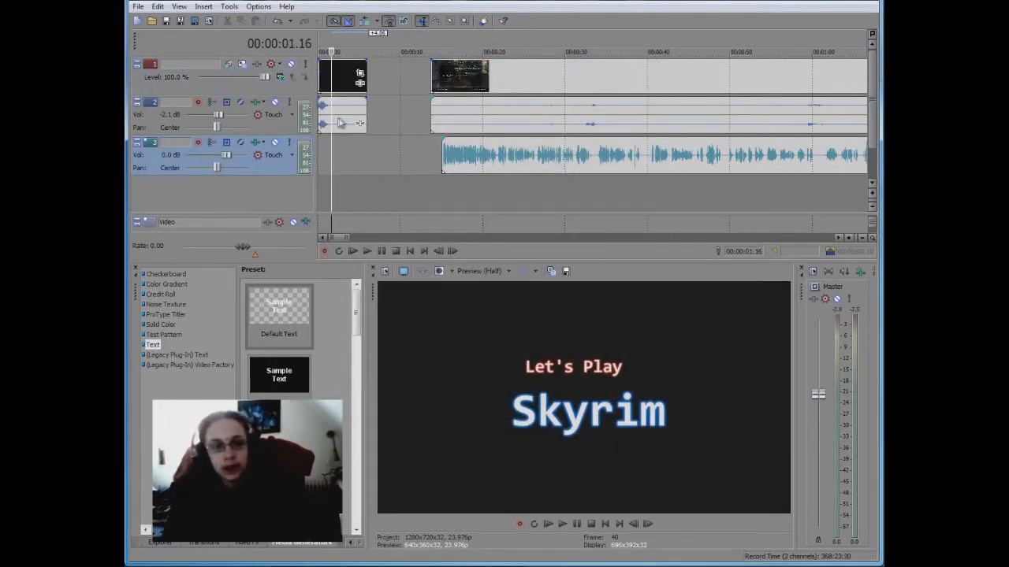
key("ctrl+a")
left_click(339, 89, "ctrl")
left_click(344, 108, "ctrl")
left_click_drag(498, 97, 411, 97)
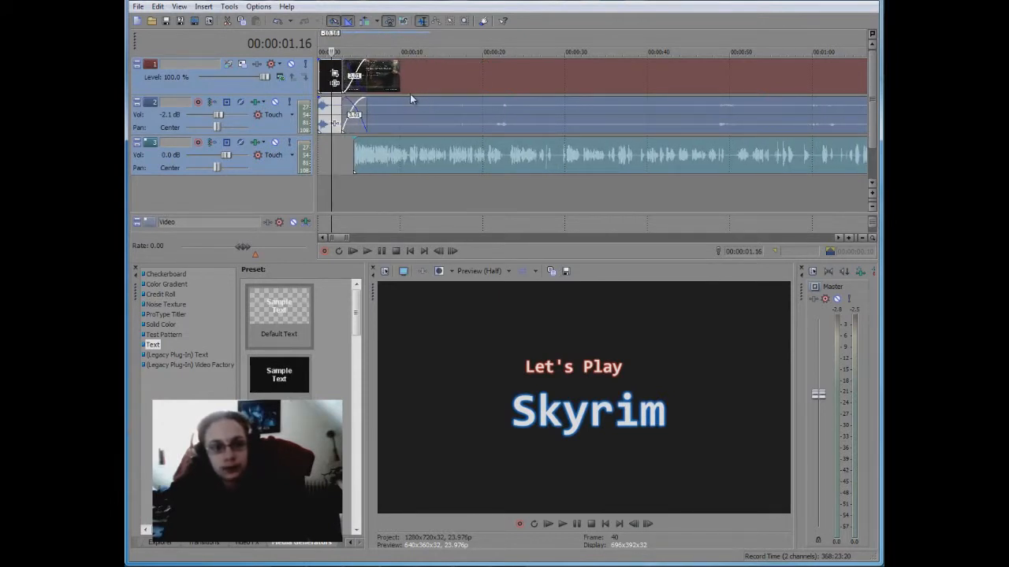
scroll(411, 95, "up", 5)
left_click_drag(678, 89, 679, 91)
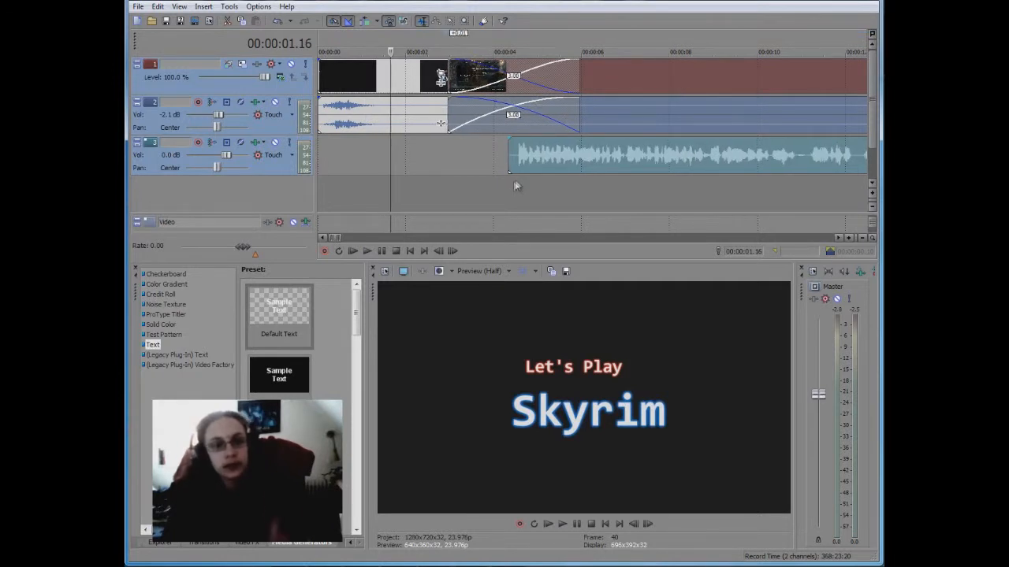
Step: Add a short fade-in to the start of the commentary clip on track 3 and play back the intro transition
left_click(513, 183)
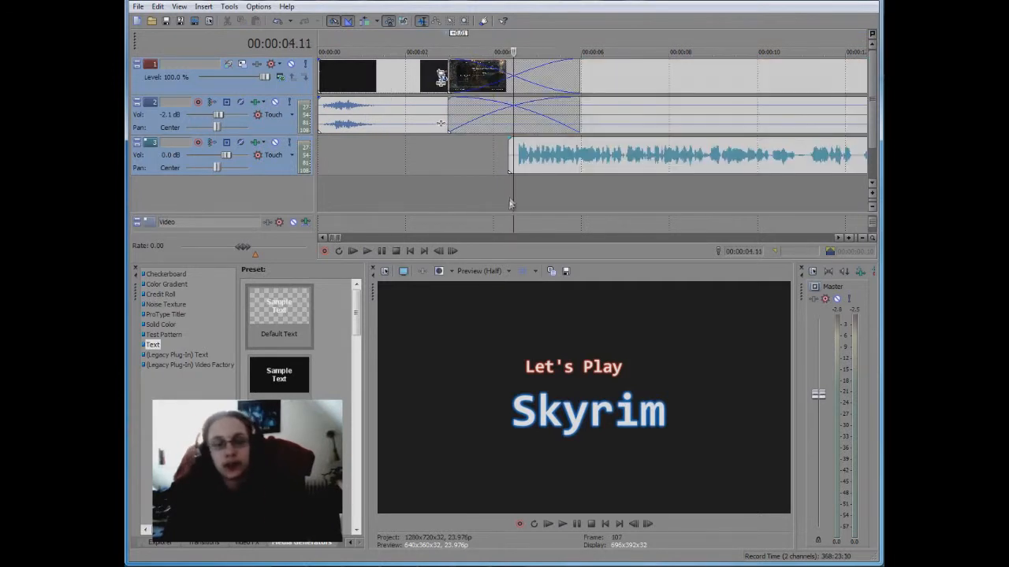
left_click(458, 193)
left_click(270, 167)
left_click(486, 190)
left_click(457, 173)
left_click(442, 167)
key("Right")
key("Right")
key("space")
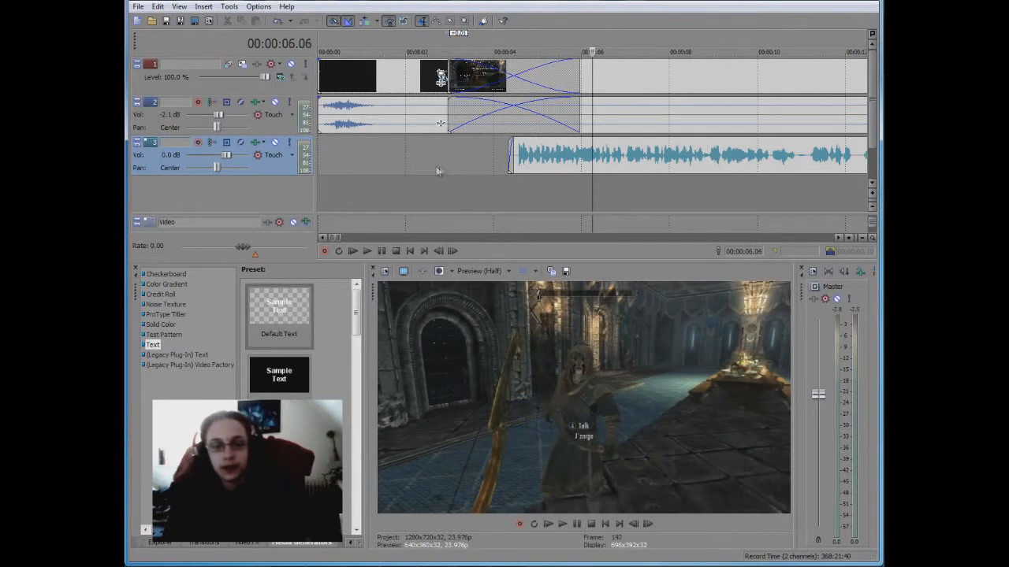
Step: Review the Track Noise Gate settings in the commentary track's effects chain on track 3 and close the effects window
scroll(334, 177, "down", 5)
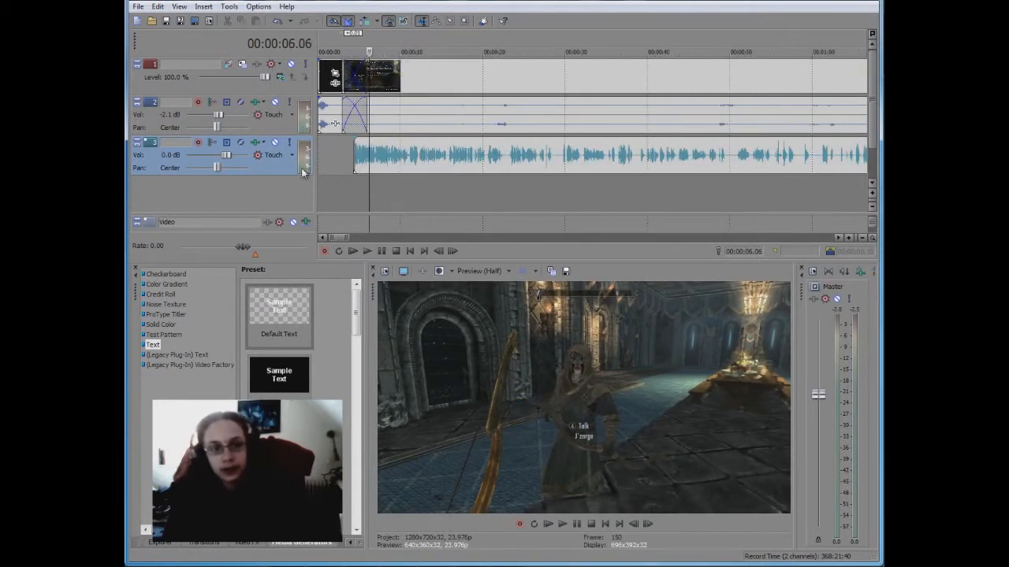
scroll(342, 167, "down", 3)
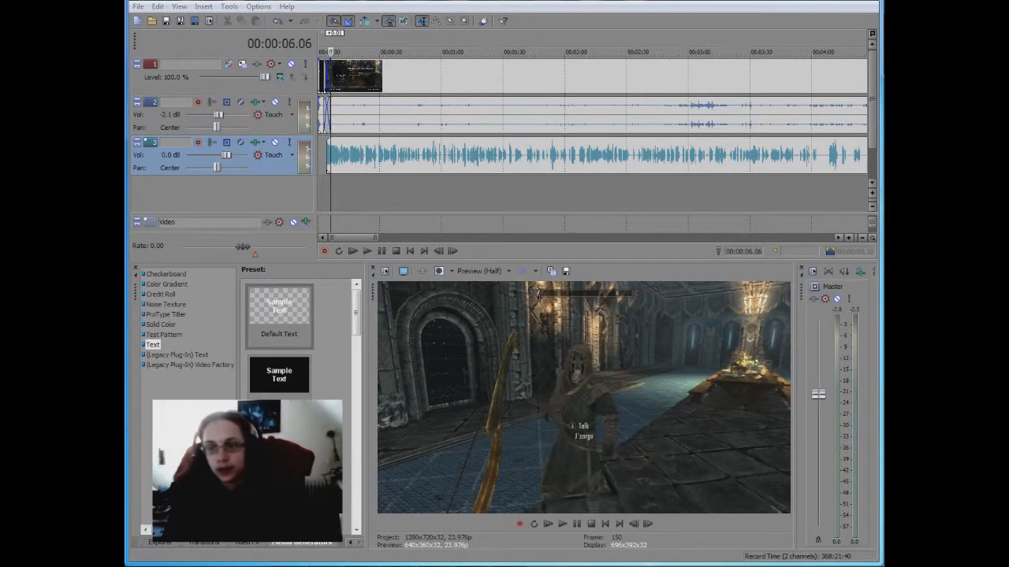
left_click(256, 143)
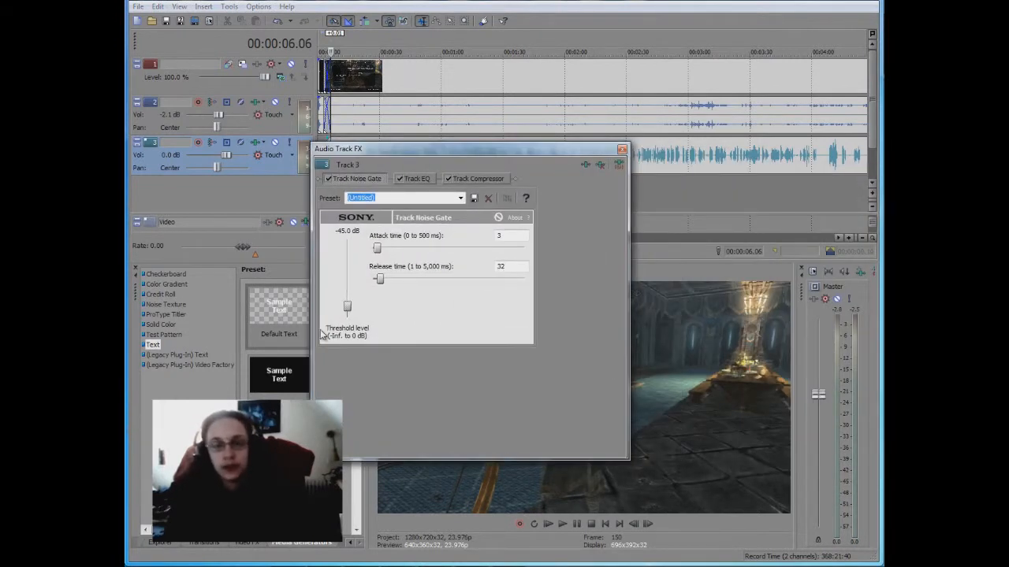
left_click(622, 149)
Step: Add fade-outs at the project's end of about 1 second on the commentary, 4 on the game audio and 5.5 on the video
scroll(594, 182, "up", 8)
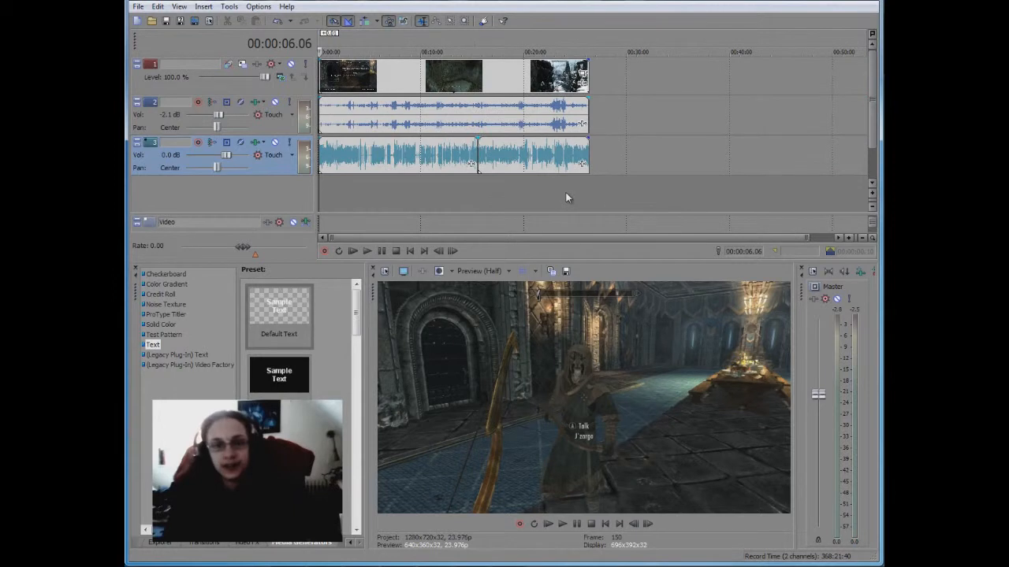
left_click(587, 191)
scroll(587, 191, "up", 4)
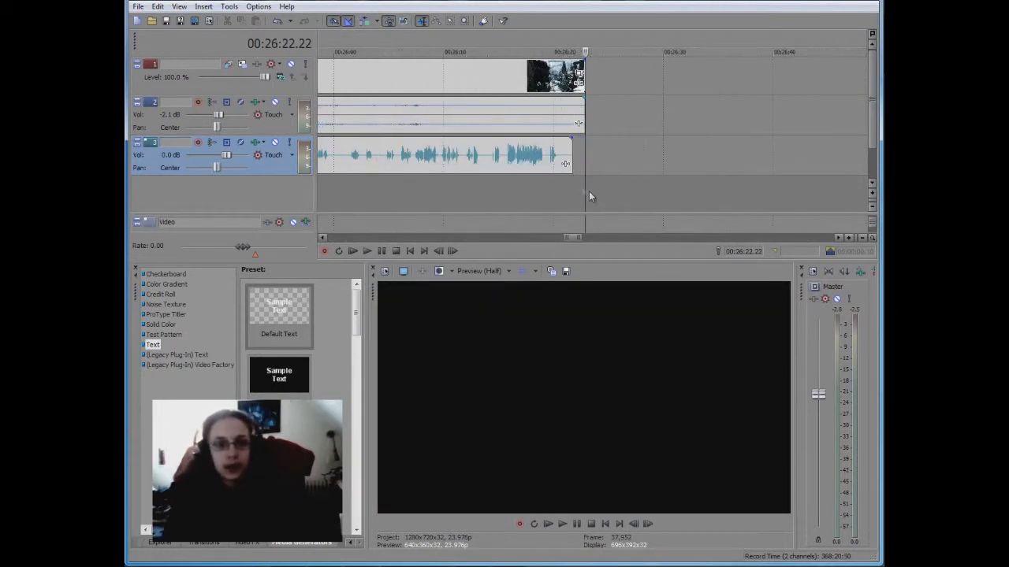
left_click_drag(572, 137, 563, 139)
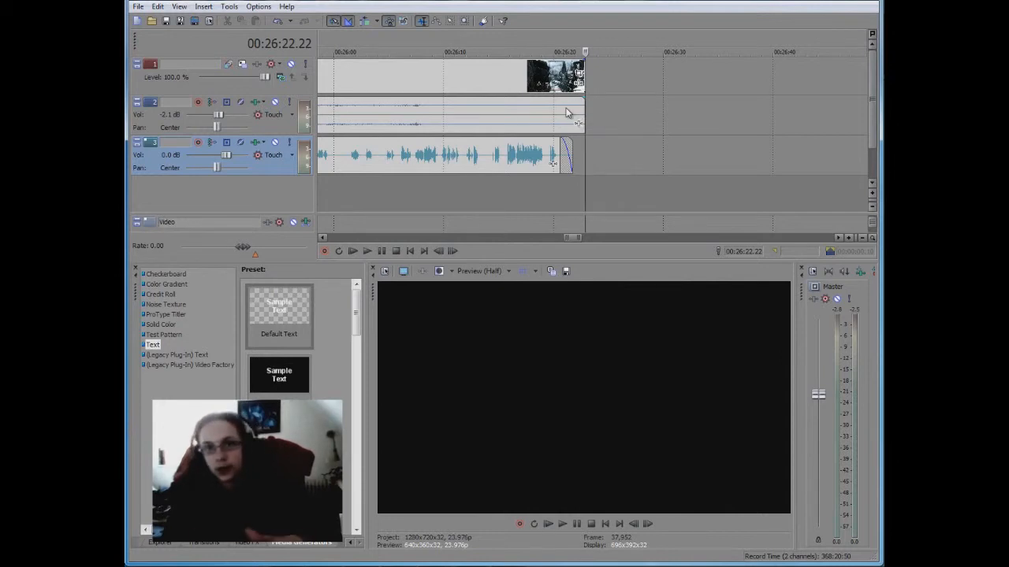
left_click_drag(586, 95, 542, 97)
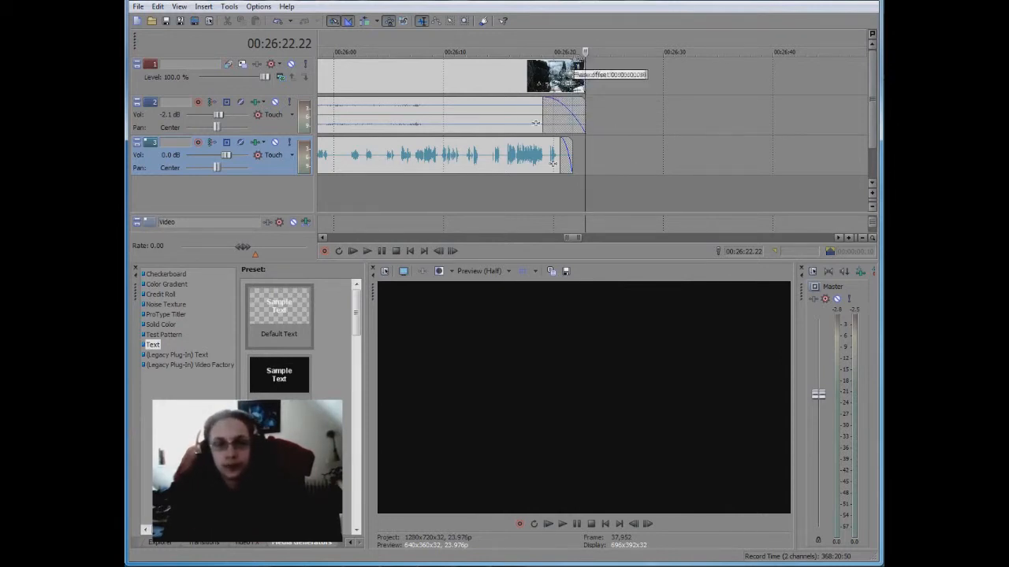
Step: Play back the ending from 00:26:17.07 to check the video and audio fade-outs
left_click(527, 189)
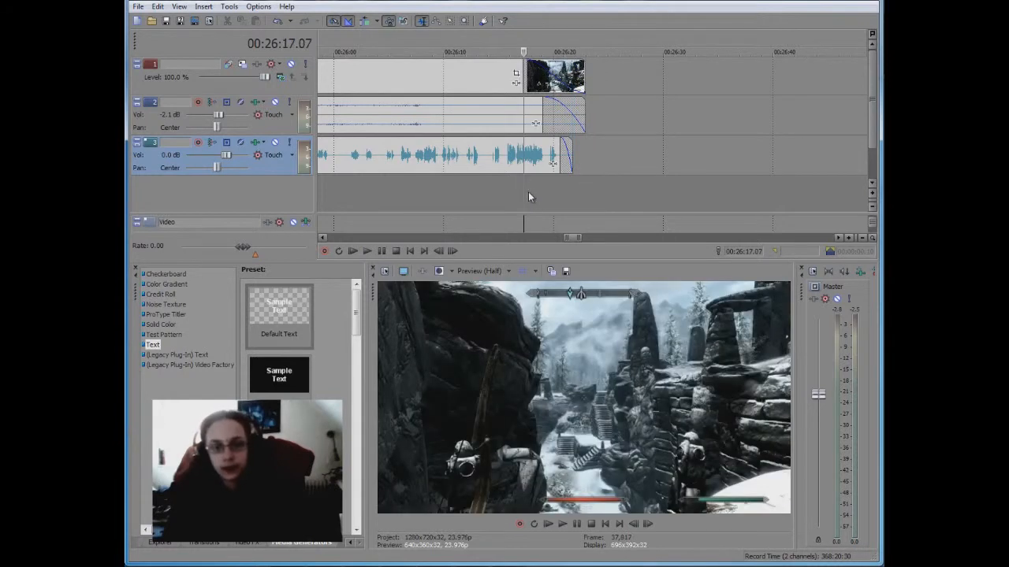
key("space")
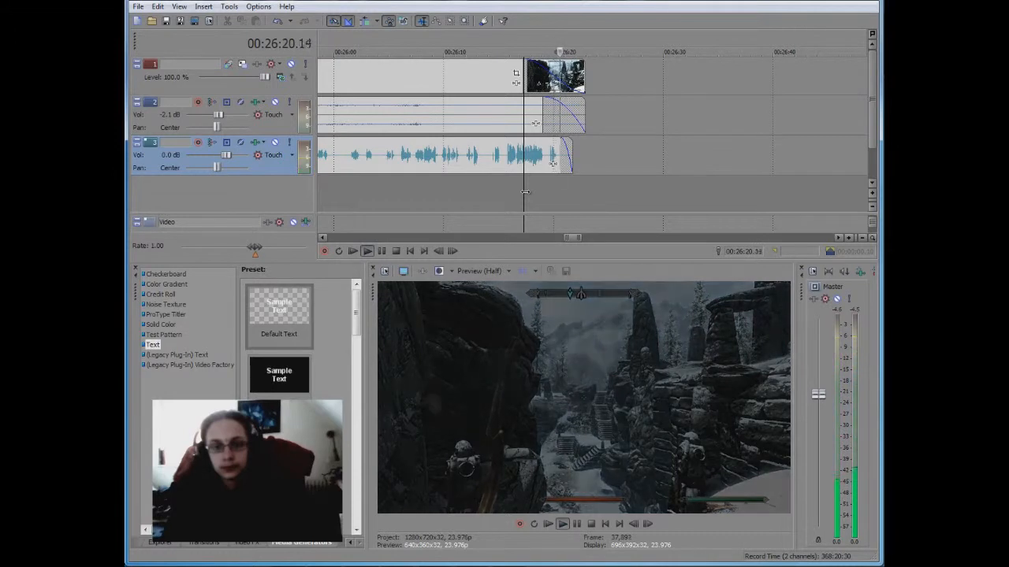
key("space")
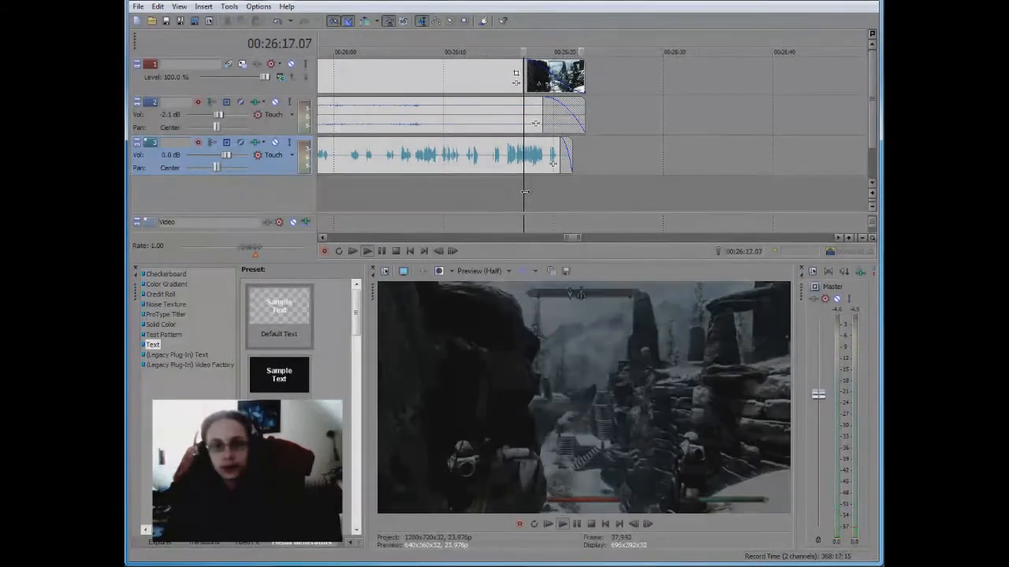
Step: Return the cursor to the project start and look over the opening section of the timeline
scroll(525, 192, "down", 10)
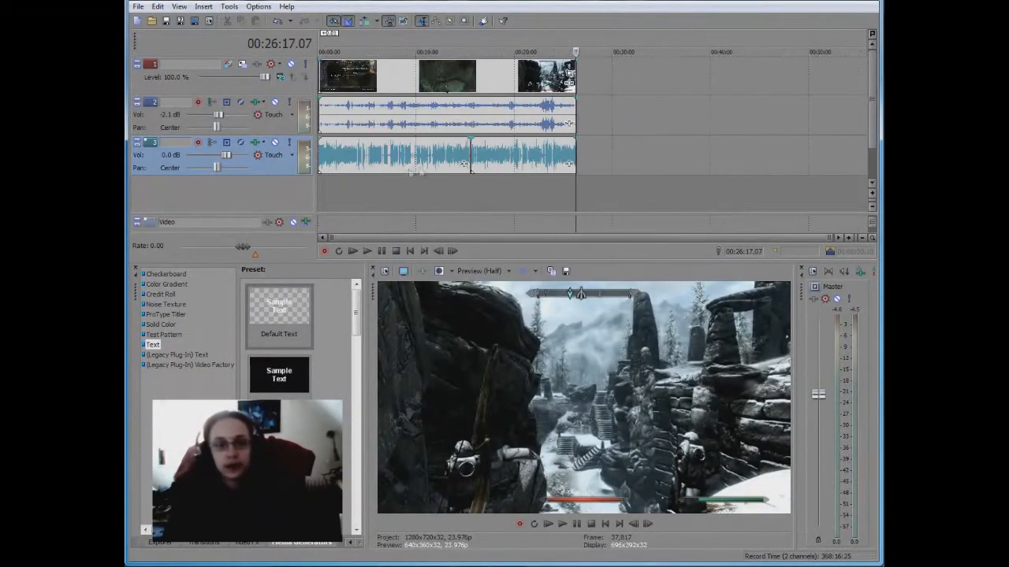
key("Home")
scroll(340, 189, "up", 10)
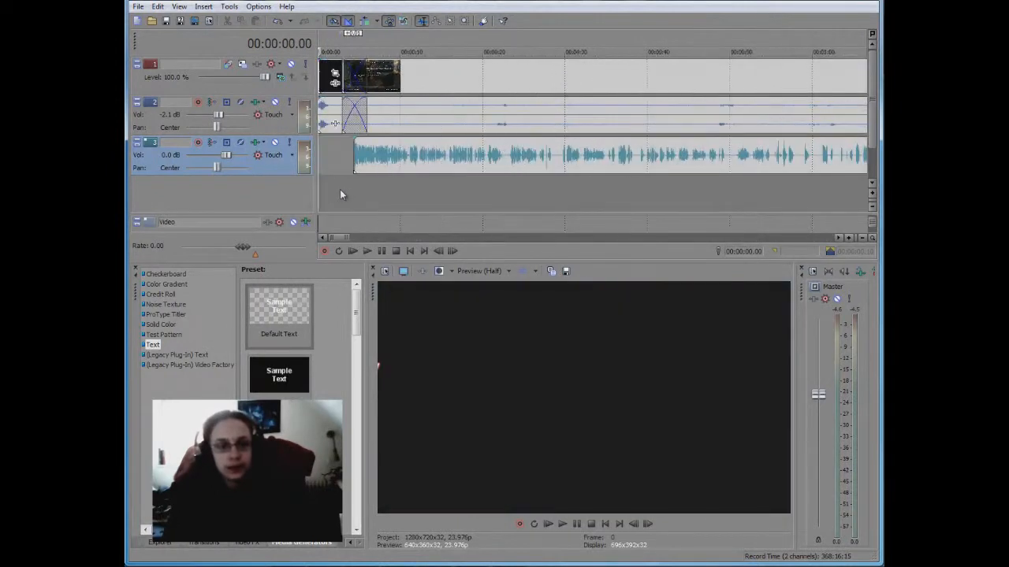
scroll(340, 189, "down", 5)
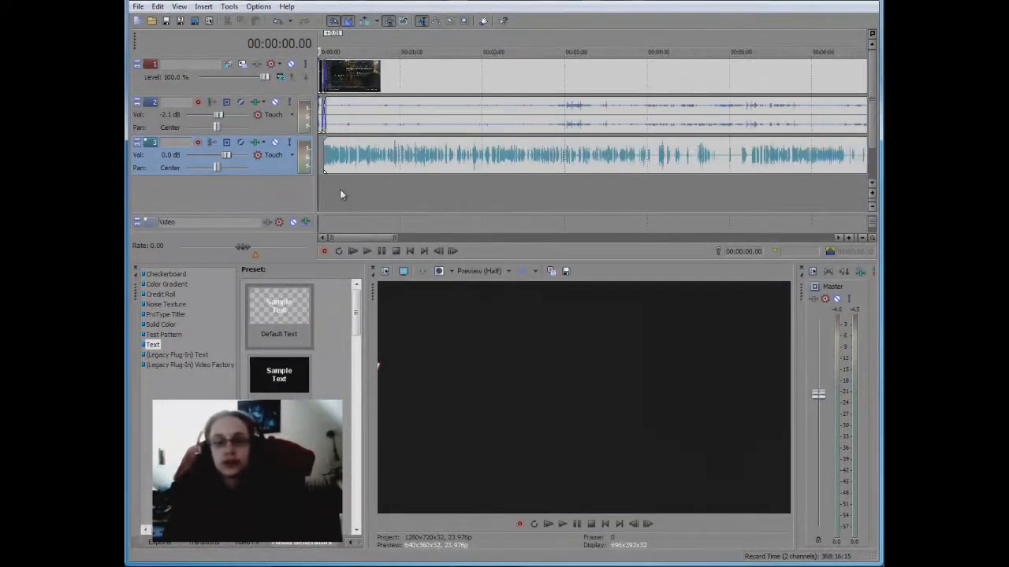
Step: Set the loop region to span the entire project, from the intro to the end of the final fade-outs
key("ctrl+a")
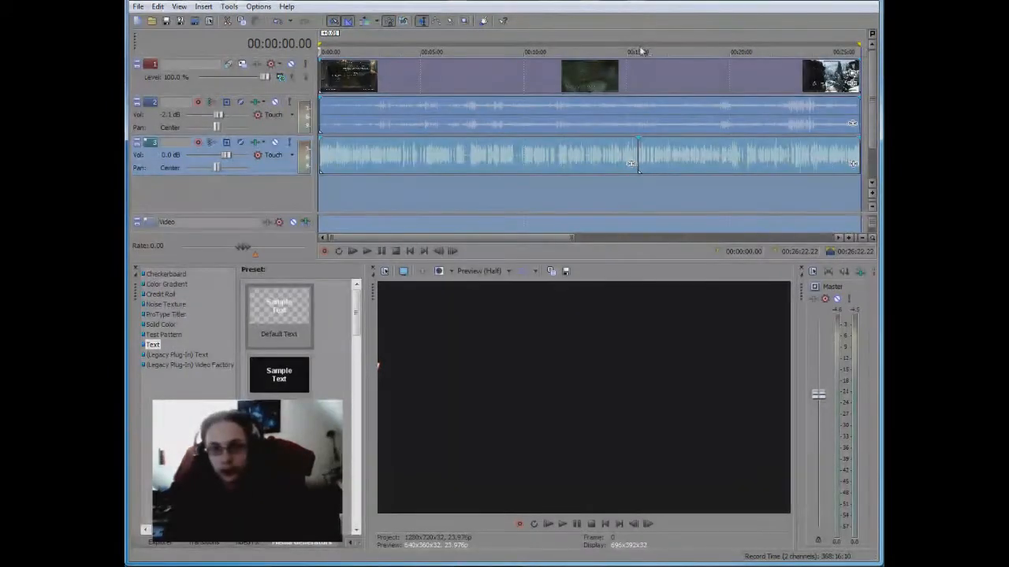
left_click_drag(691, 41, 718, 42)
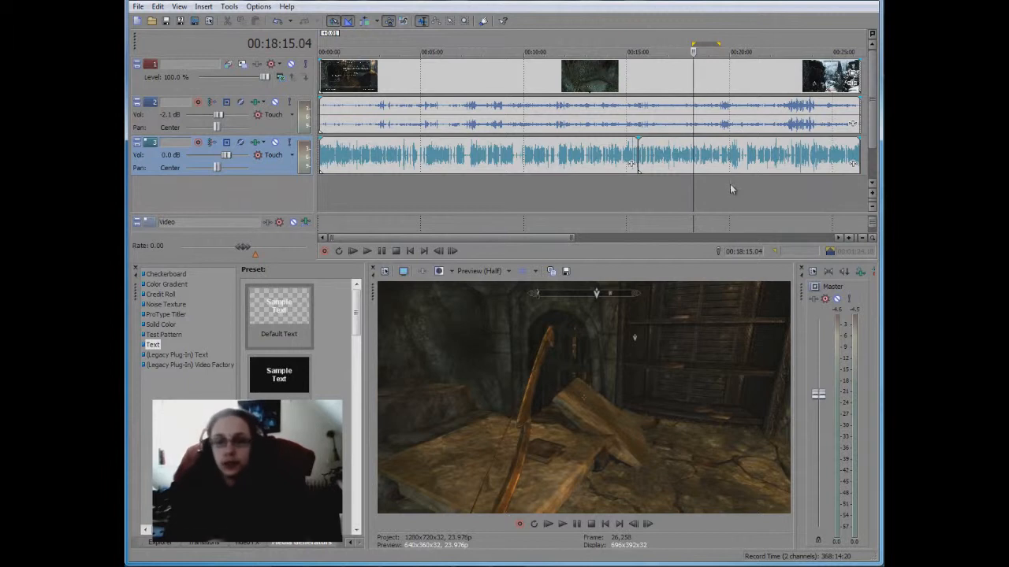
double_click(608, 40)
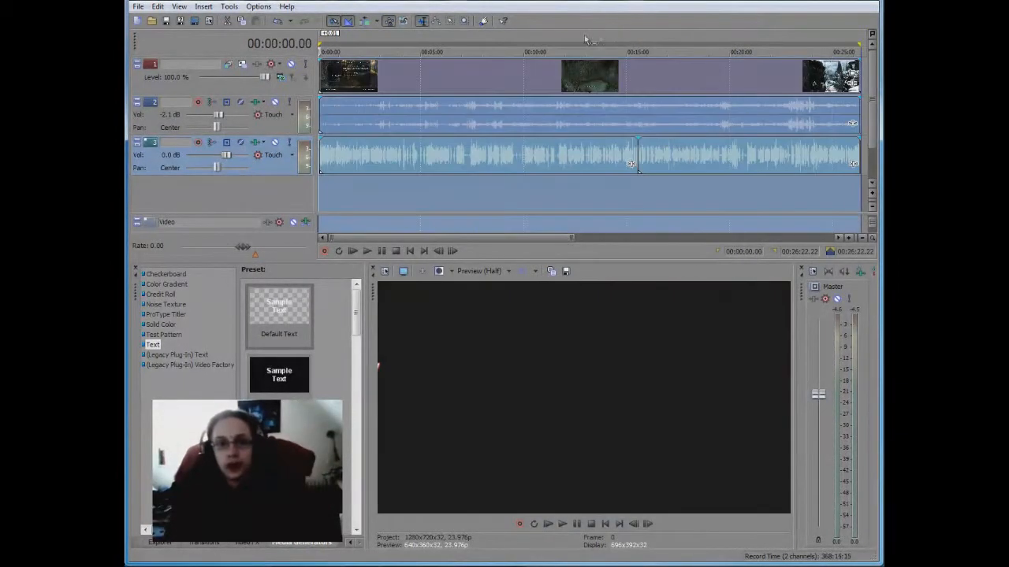
Step: Start a Render As export and choose the Let's Play Skyrim folder as its save location
left_click(138, 7)
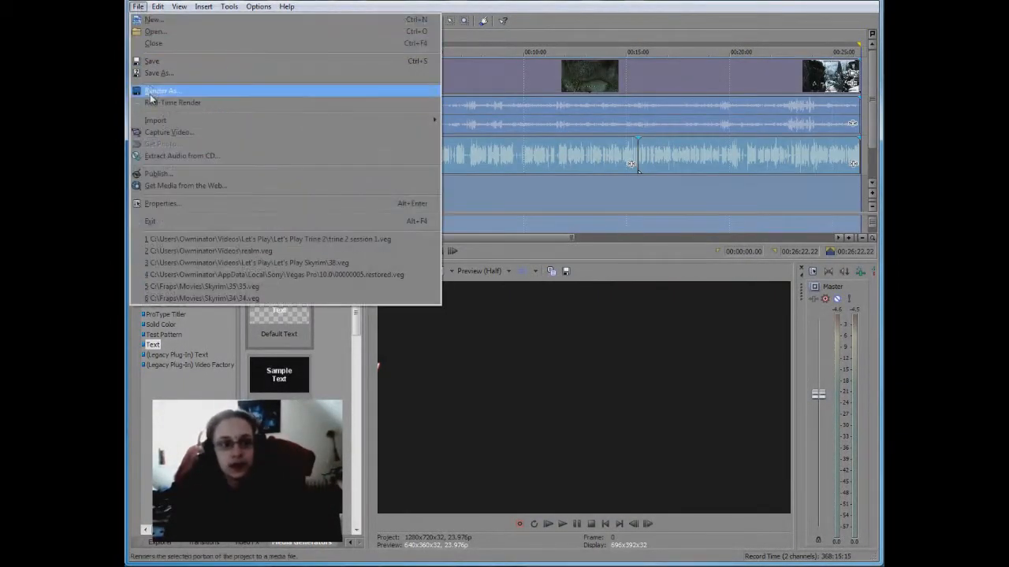
left_click(157, 90)
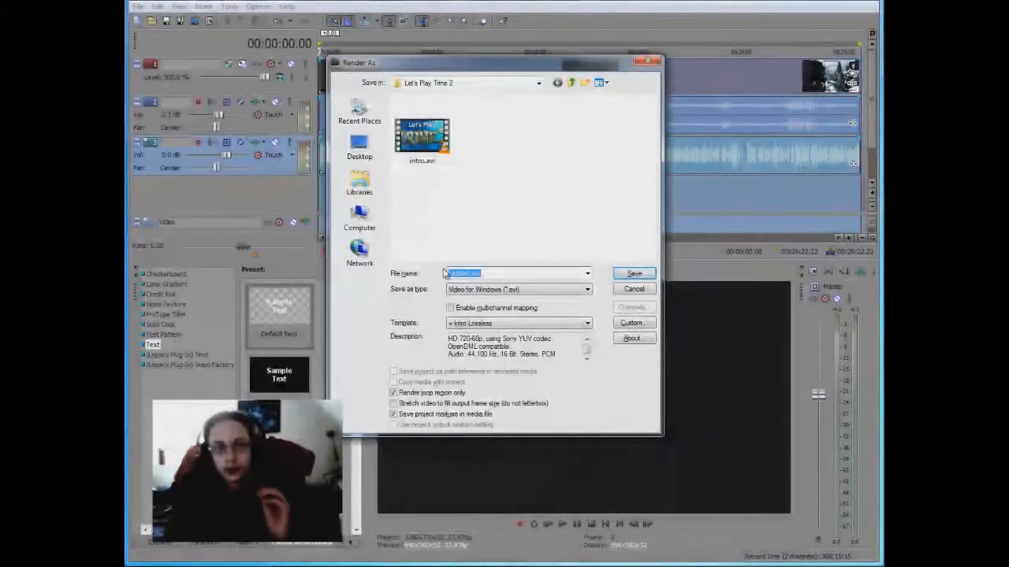
left_click(572, 83)
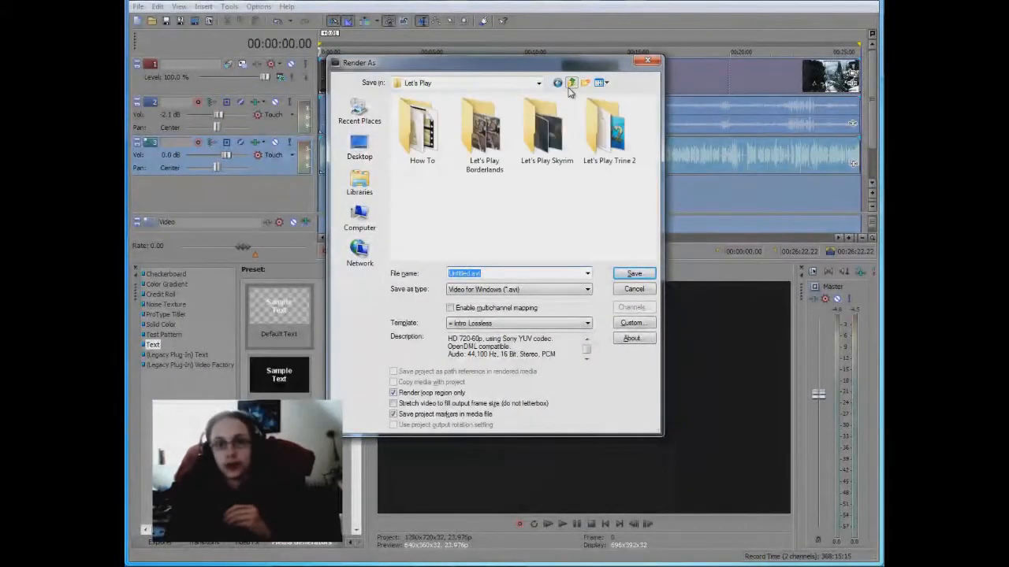
double_click(555, 128)
Step: Set the render format to Windows Media Video V11 (*.wmv) and name the file 42, checking it against the existing episodes
left_click(527, 274)
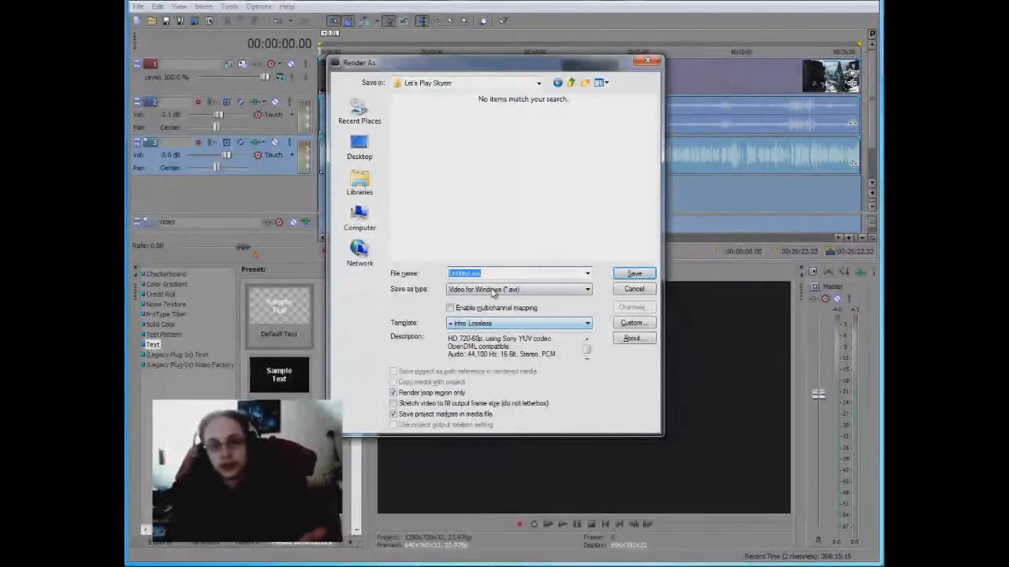
left_click(497, 290)
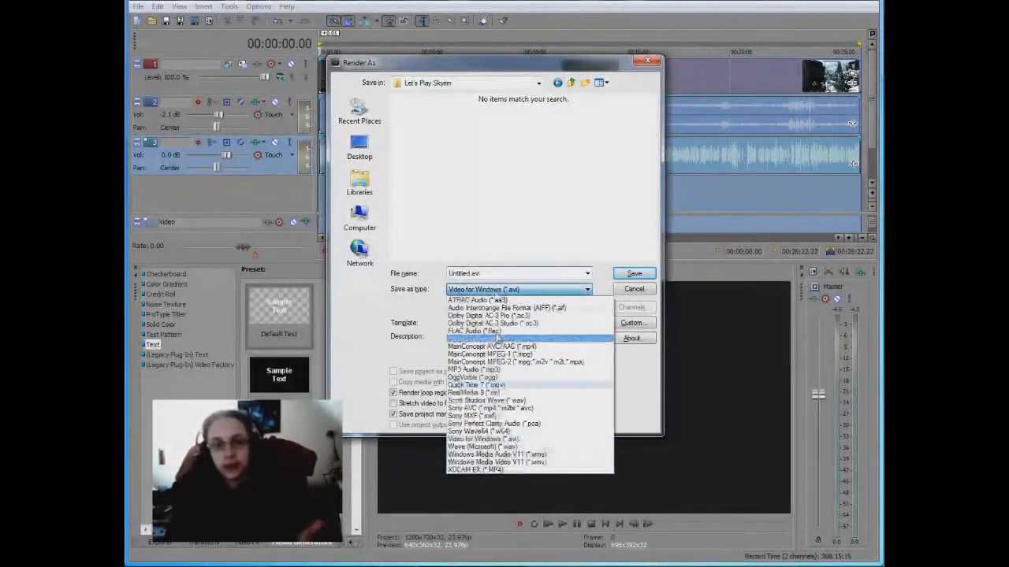
left_click(508, 464)
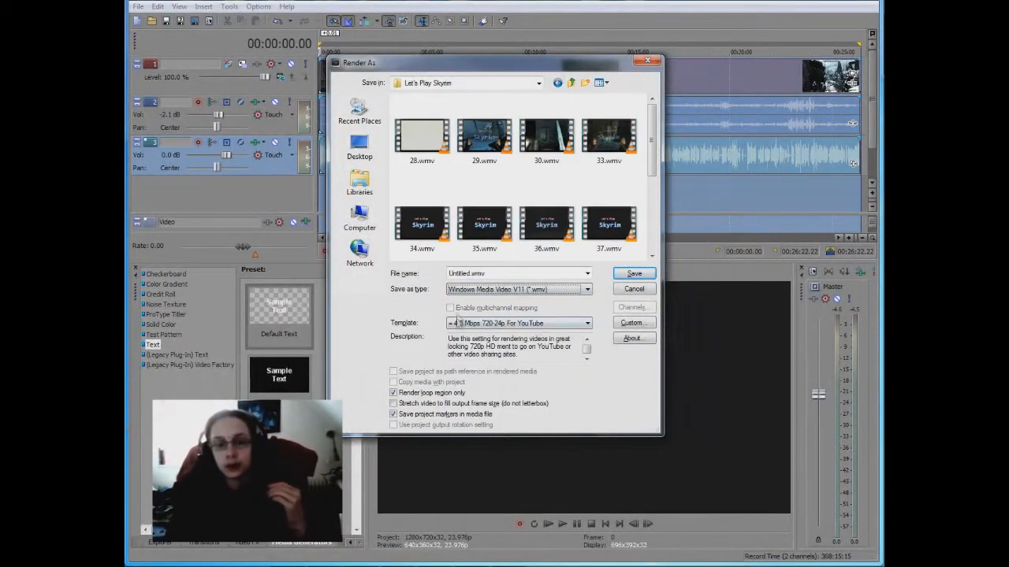
left_click(476, 274)
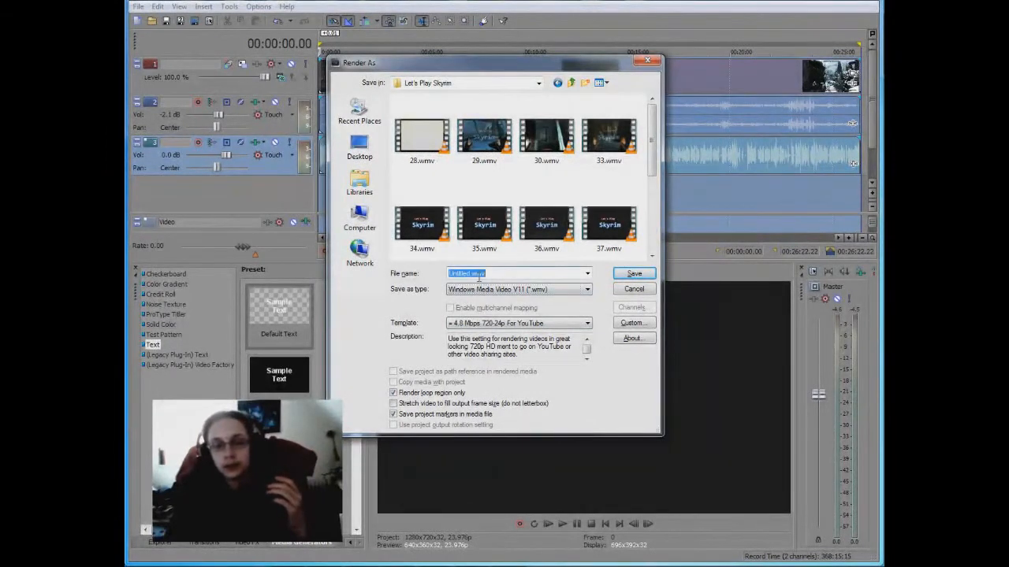
type("42")
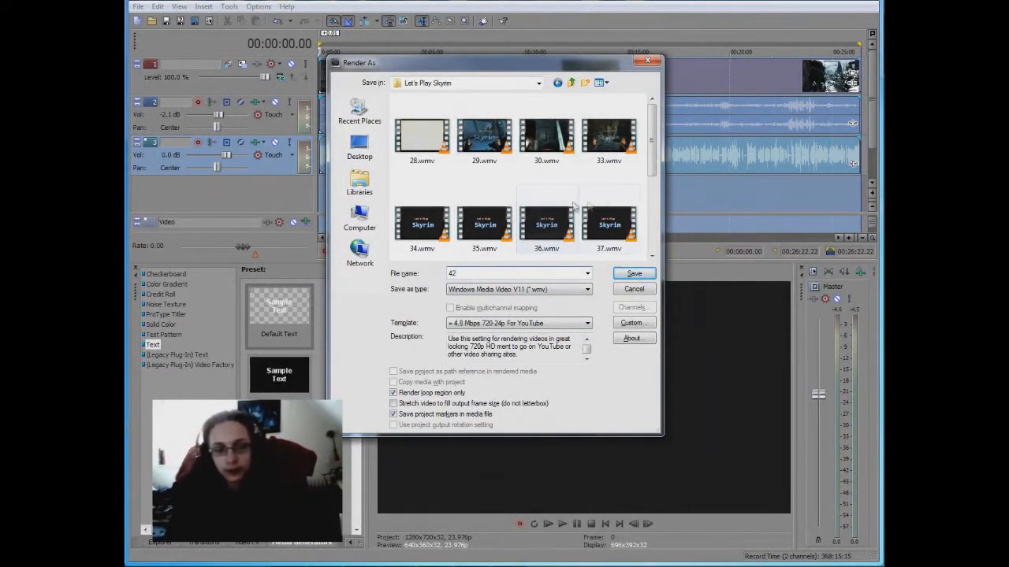
scroll(645, 225, "down", 2)
scroll(645, 225, "down", 1)
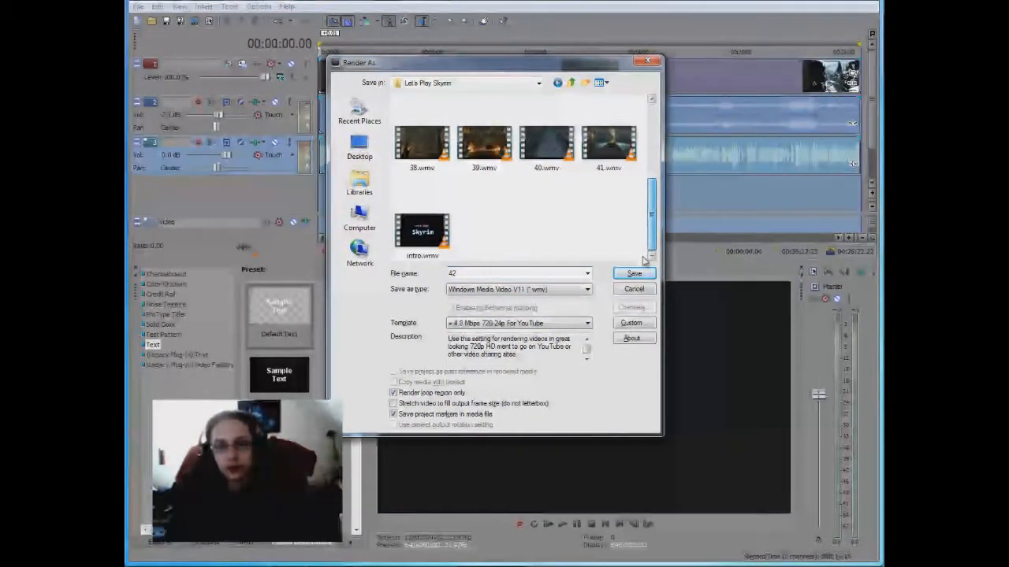
Step: Open the custom settings of the 4.8 Mbps 720-24p For YouTube template and review the audio mode and attributes
left_click(487, 324)
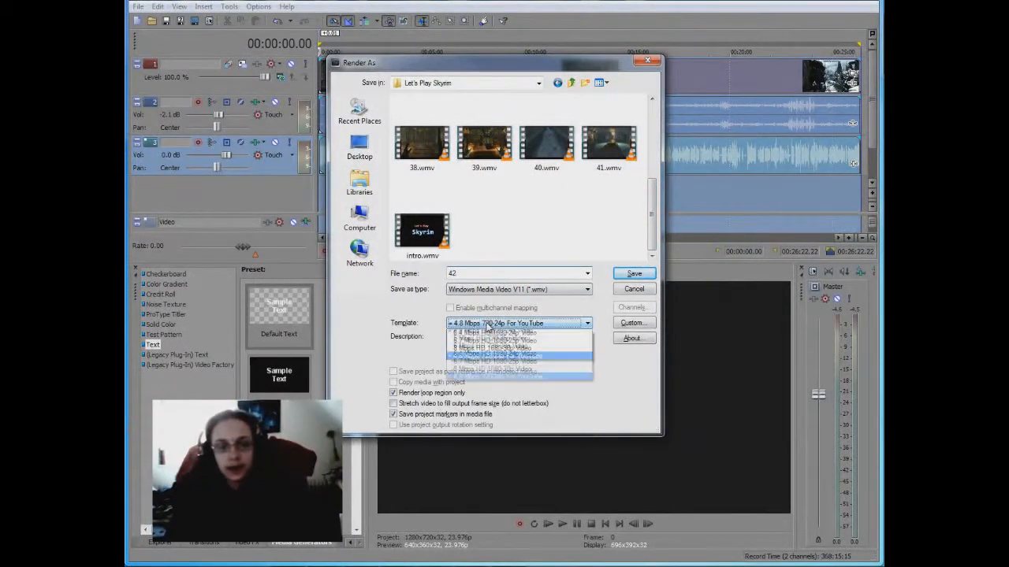
left_click(506, 325)
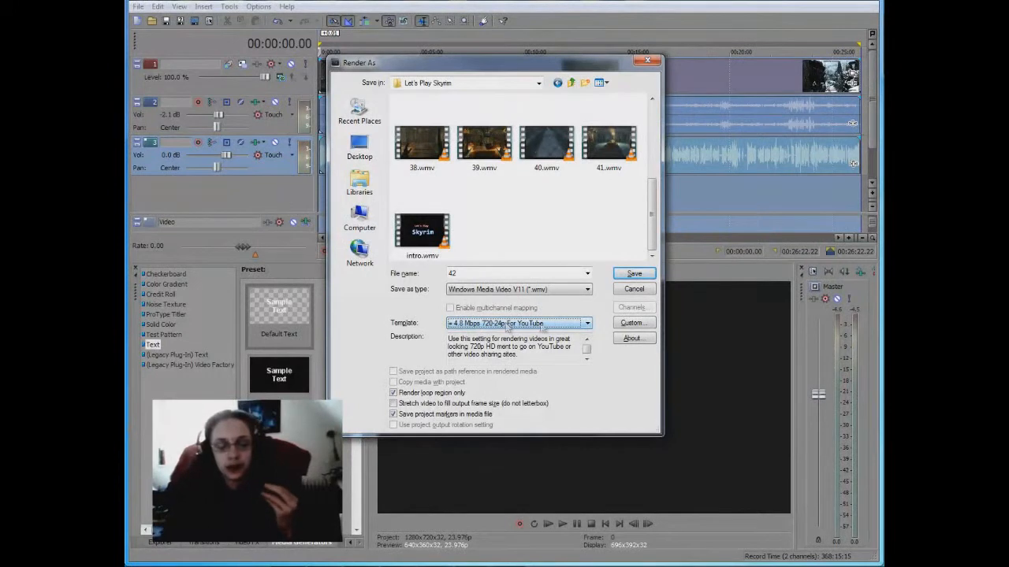
left_click(631, 324)
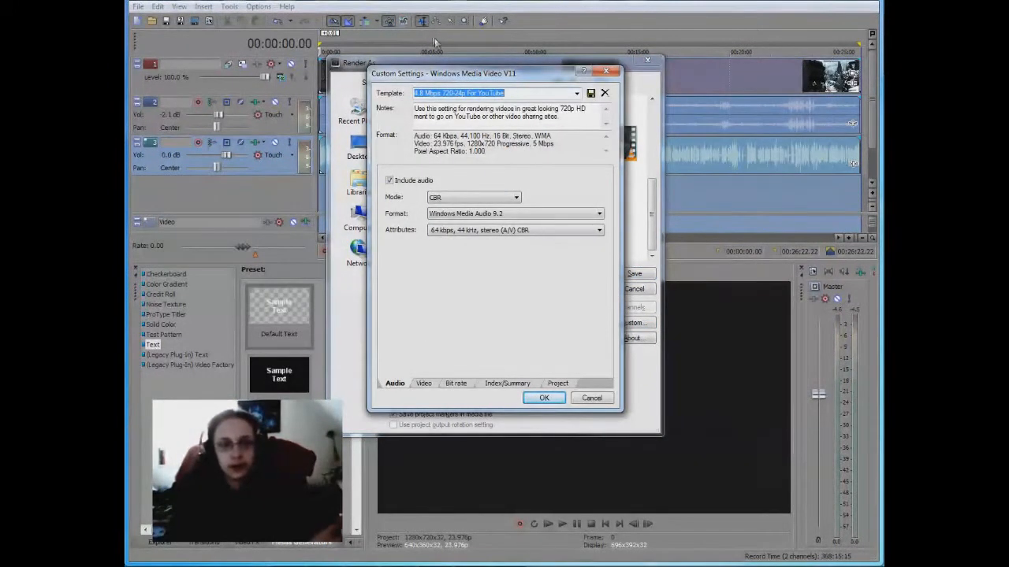
left_click_drag(446, 75, 463, 86)
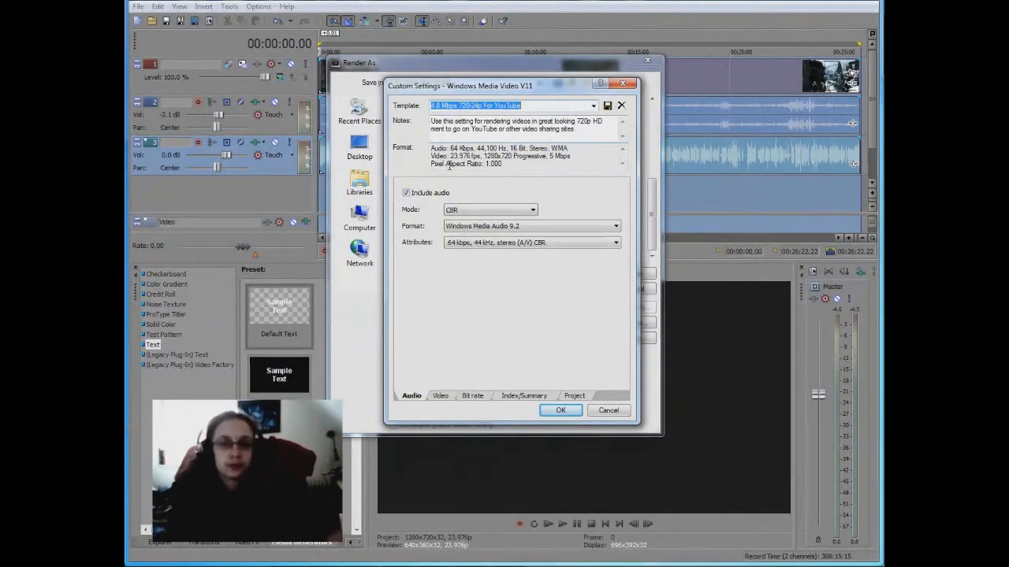
left_click(517, 243)
left_click(510, 245)
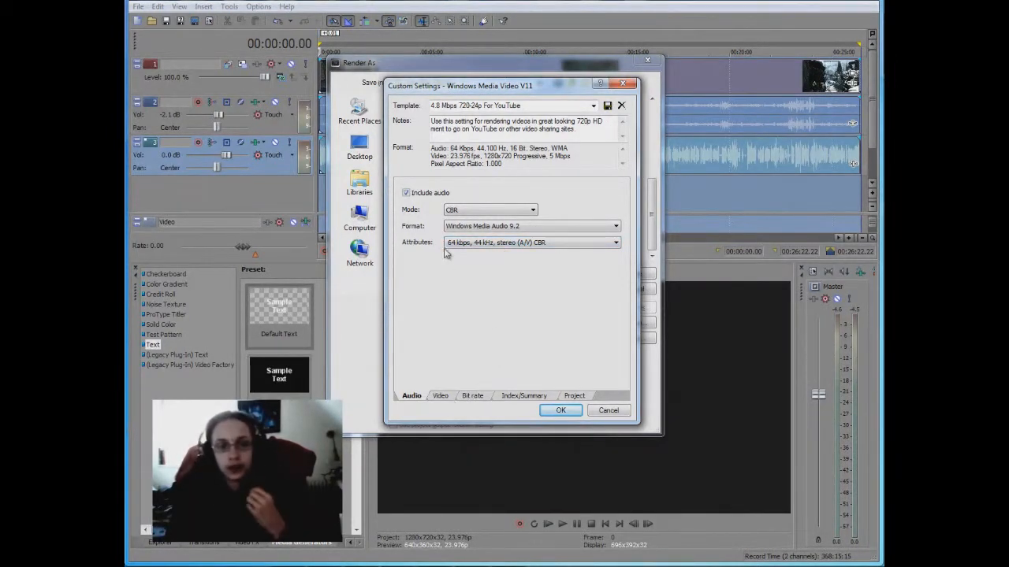
left_click(452, 211)
left_click(475, 218)
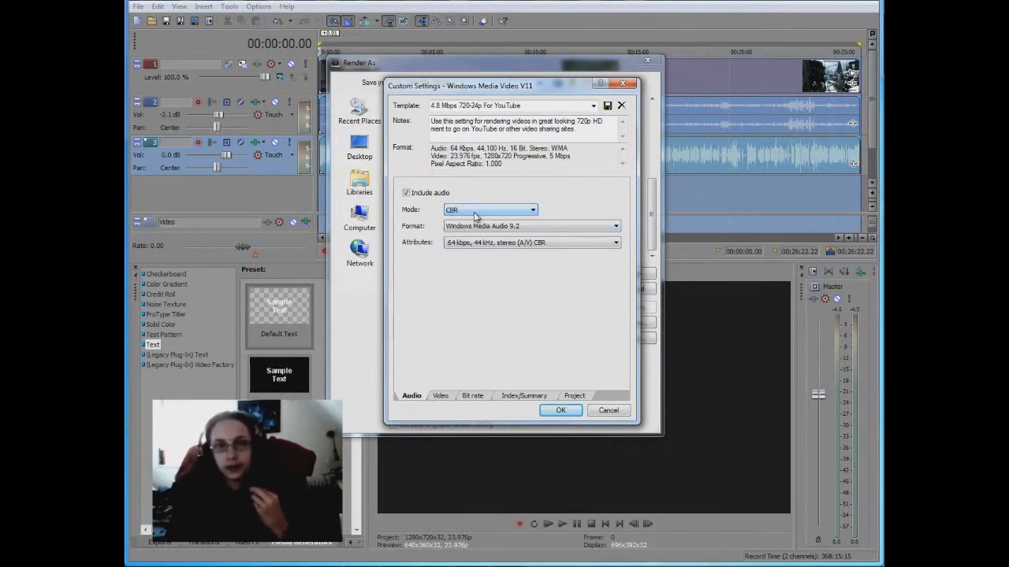
Step: Review the template's video settings, including the frame rate options and compression buffer, keeping 23.976 (IVTC Film) as the frame rate
left_click(441, 395)
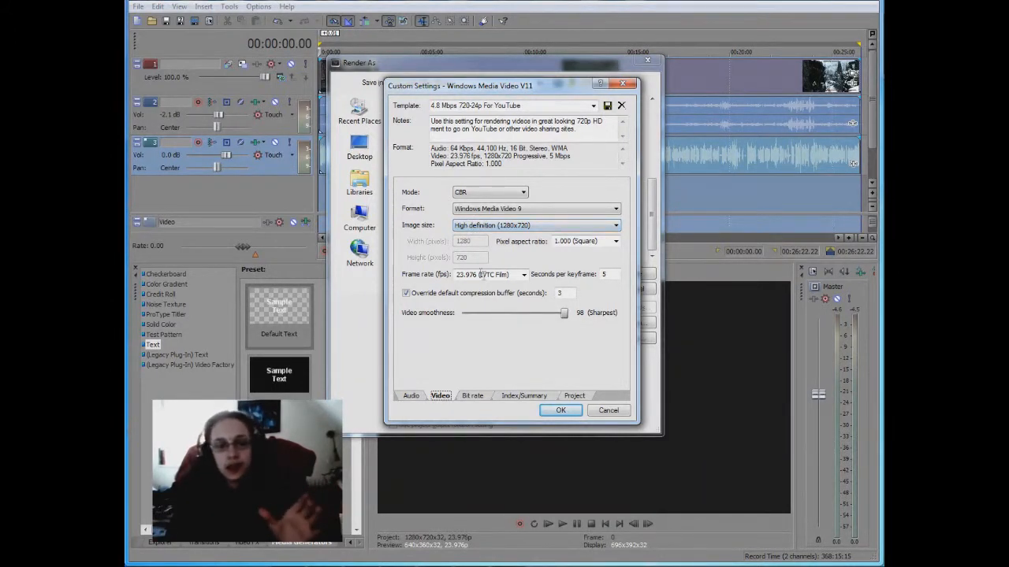
left_click(524, 275)
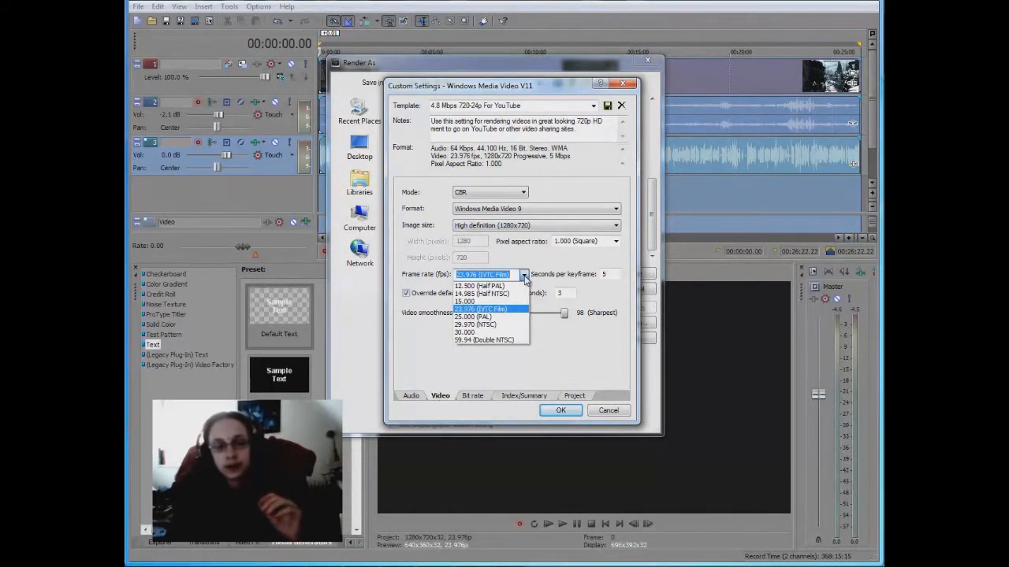
left_click(525, 276)
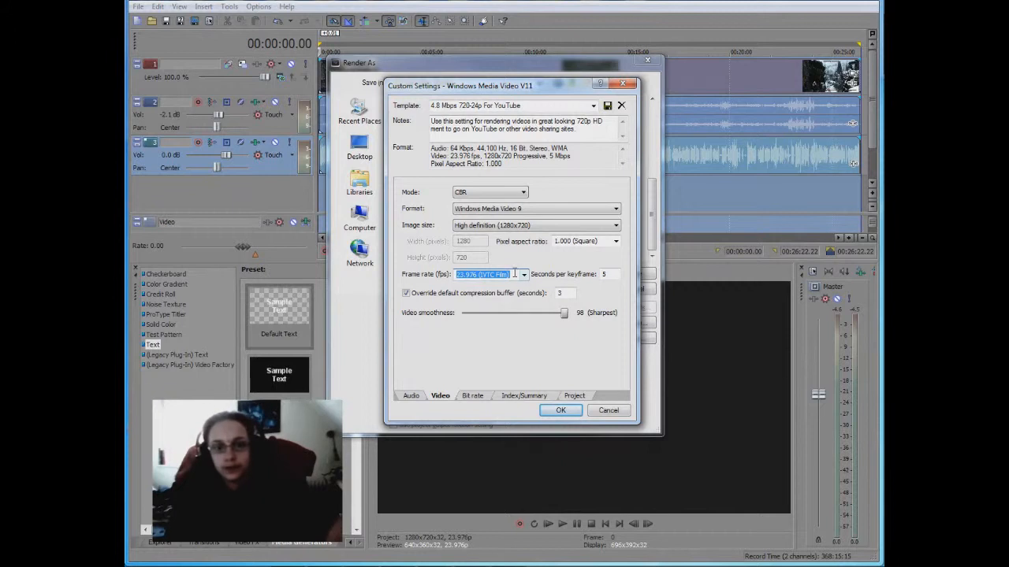
left_click(524, 275)
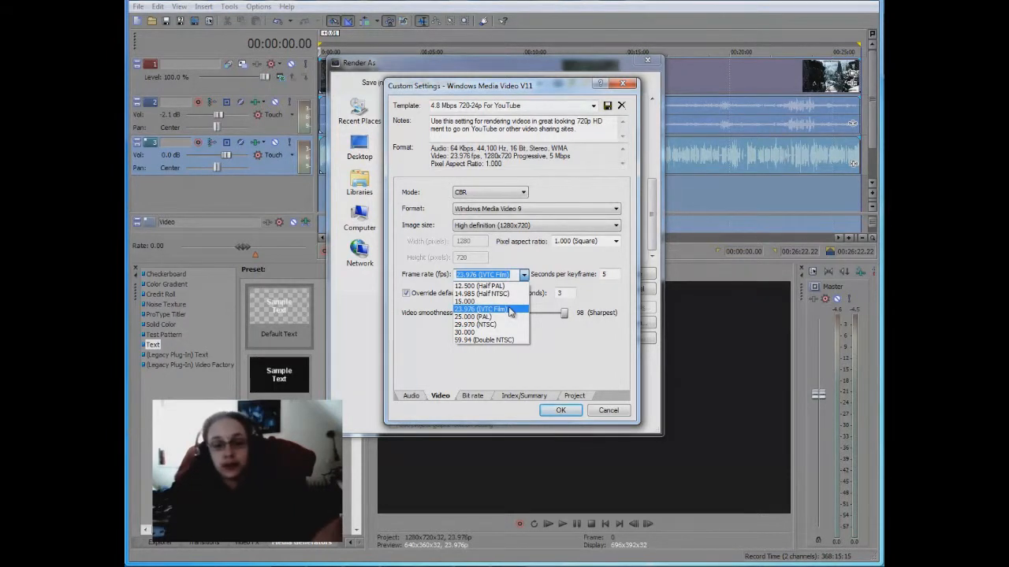
left_click(510, 310)
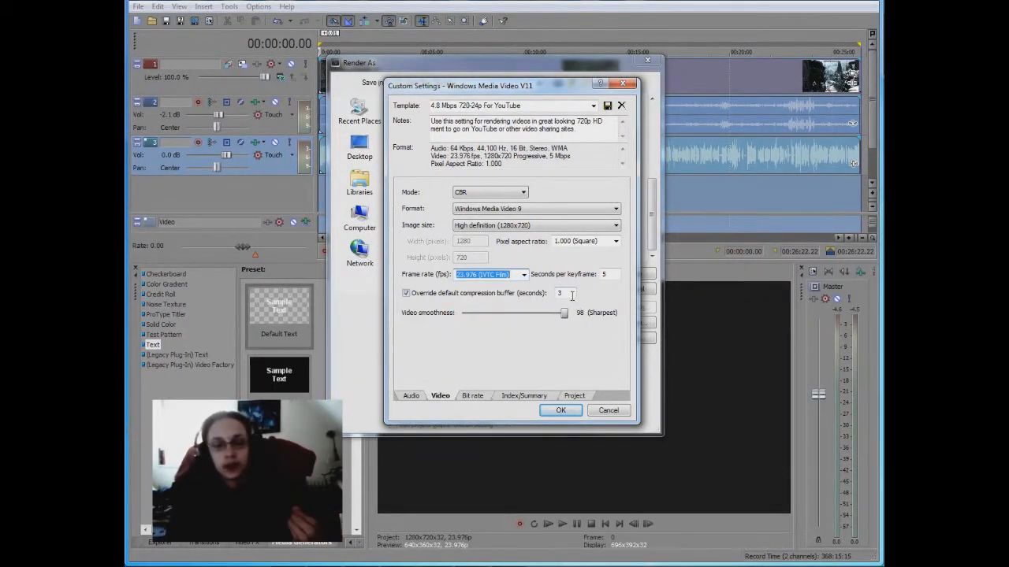
left_click(572, 294)
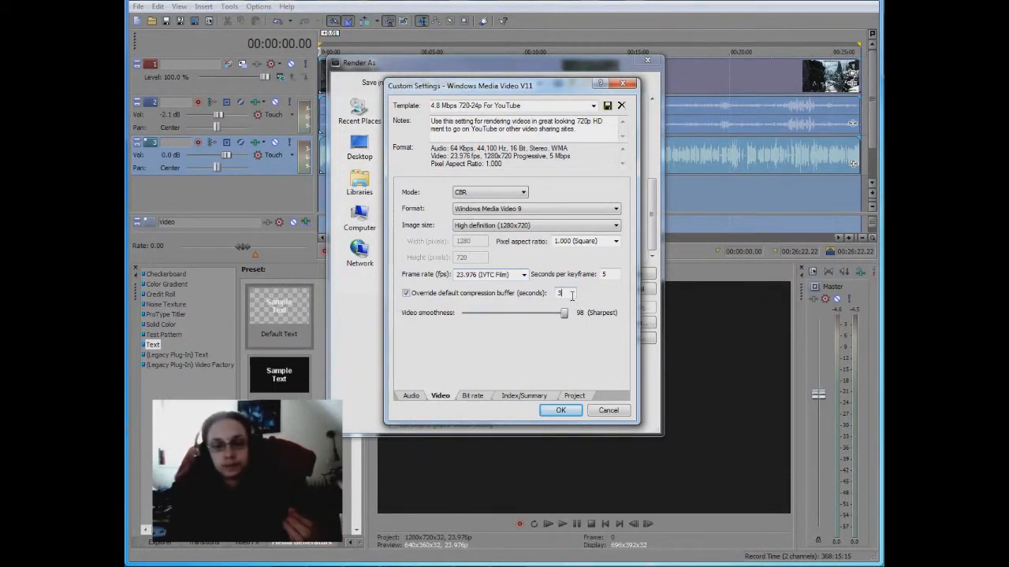
left_click(524, 275)
left_click(528, 280)
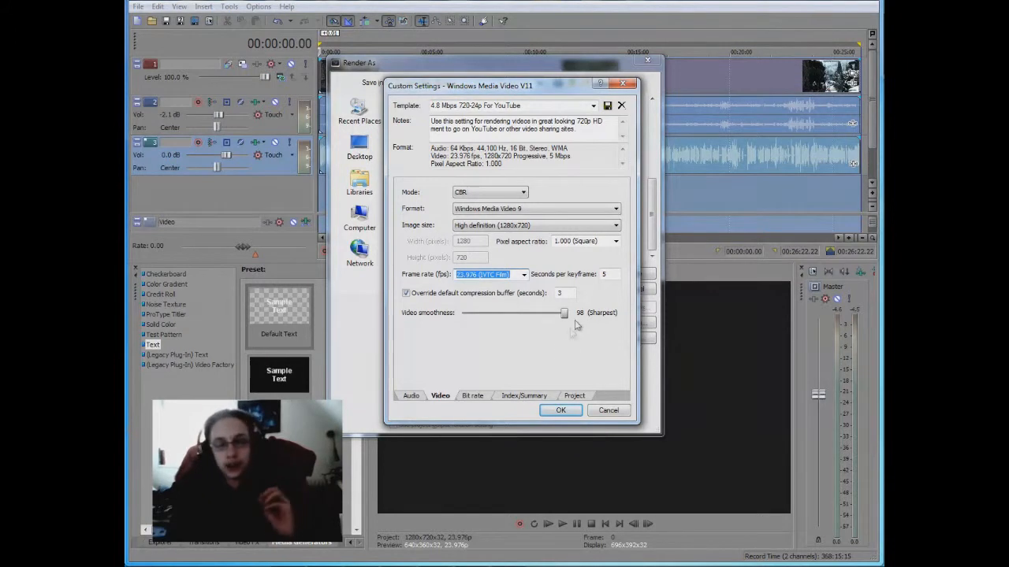
Step: Review the template's Internet/LAN bit rate, index/summary and project settings, and close the custom settings
left_click(475, 395)
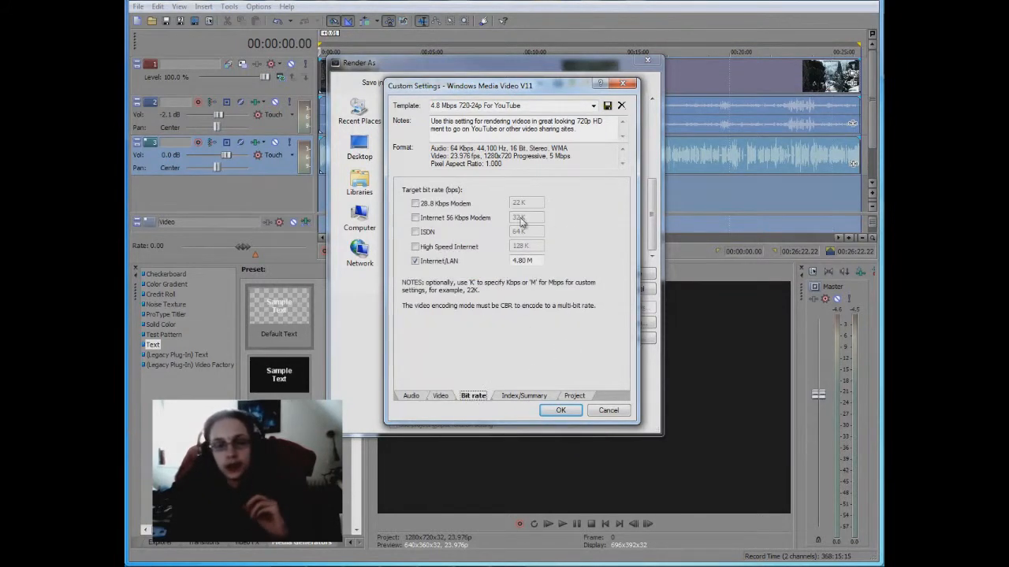
left_click(524, 260)
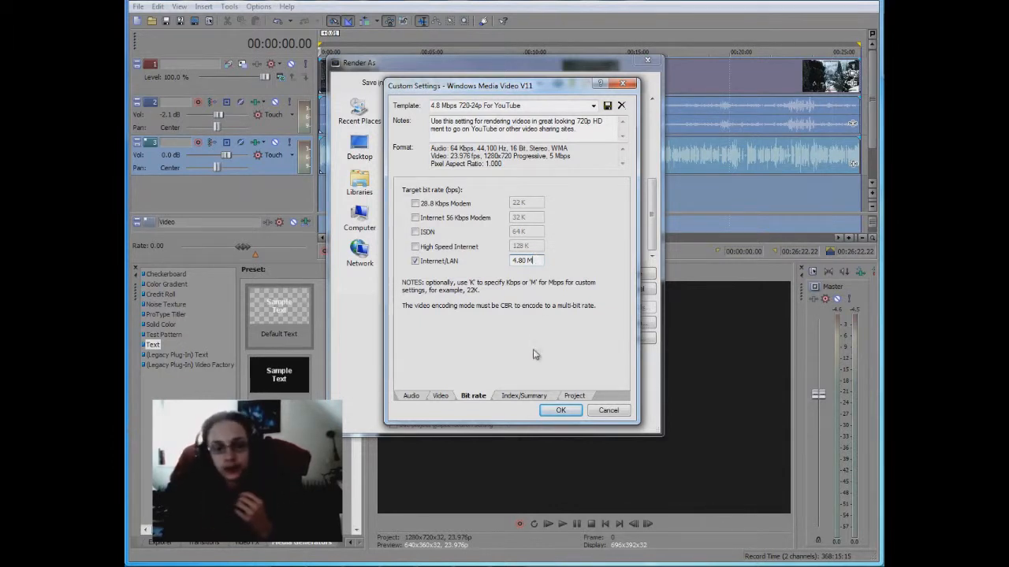
left_click(522, 395)
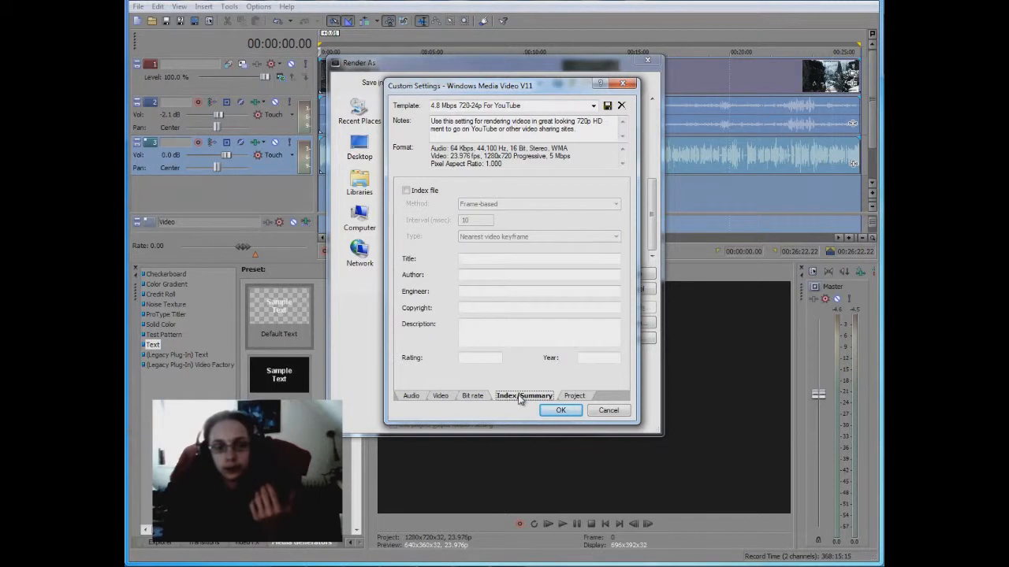
left_click(576, 396)
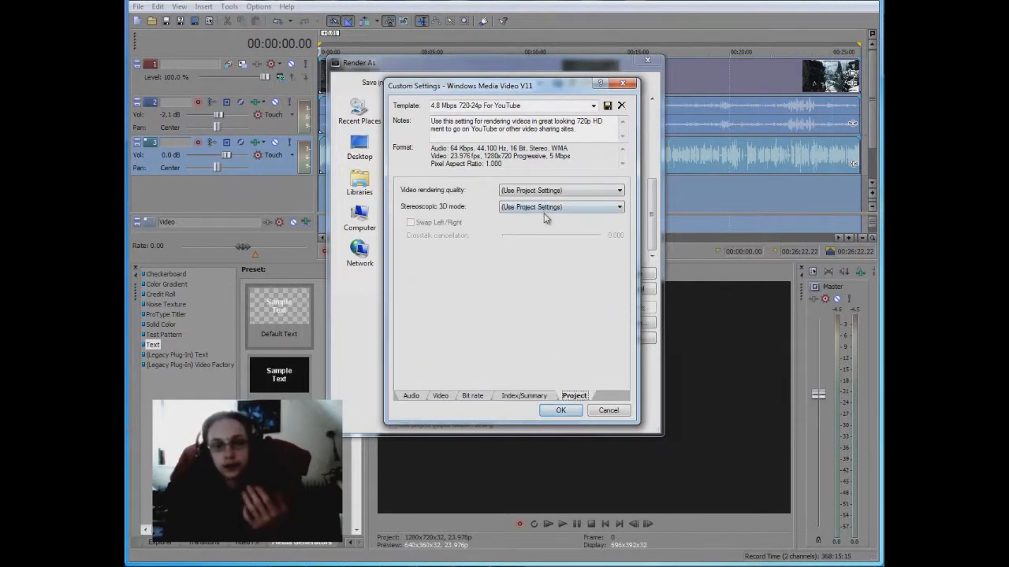
left_click(560, 411)
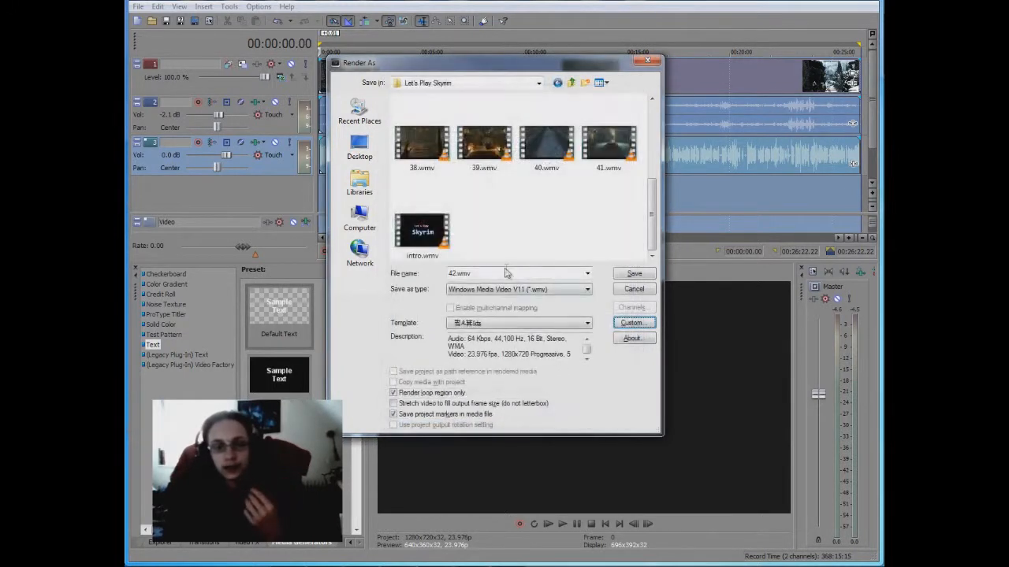
Step: Reselect the 4.8 Mbps 720-24p For YouTube template and start rendering 42.wmv
left_click(547, 323)
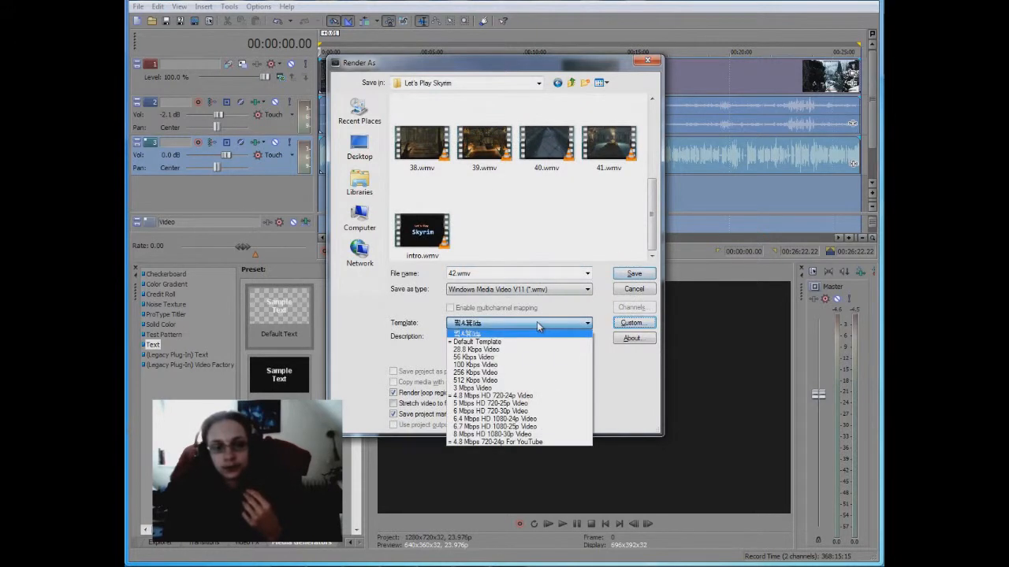
left_click(496, 442)
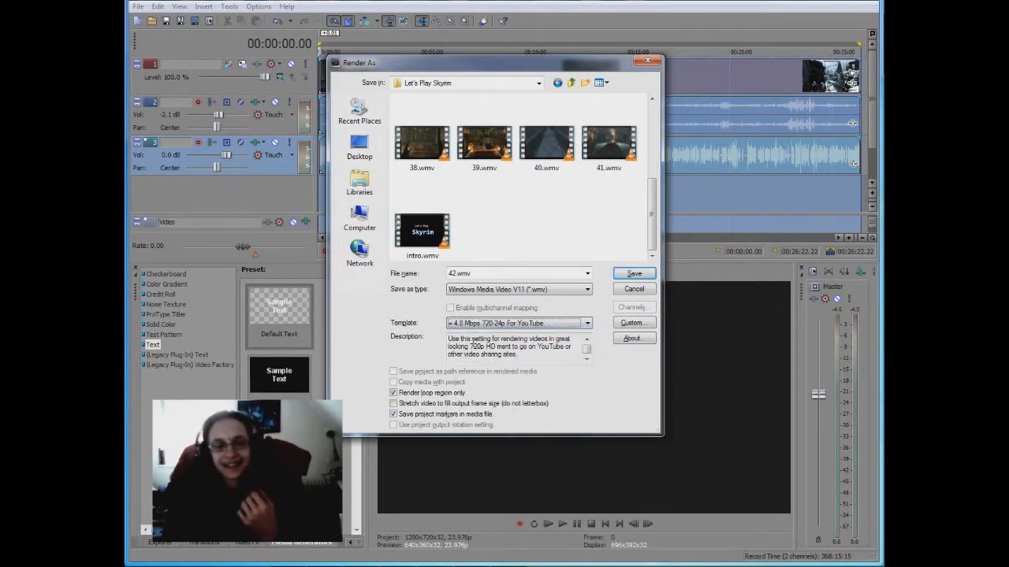
left_click(635, 274)
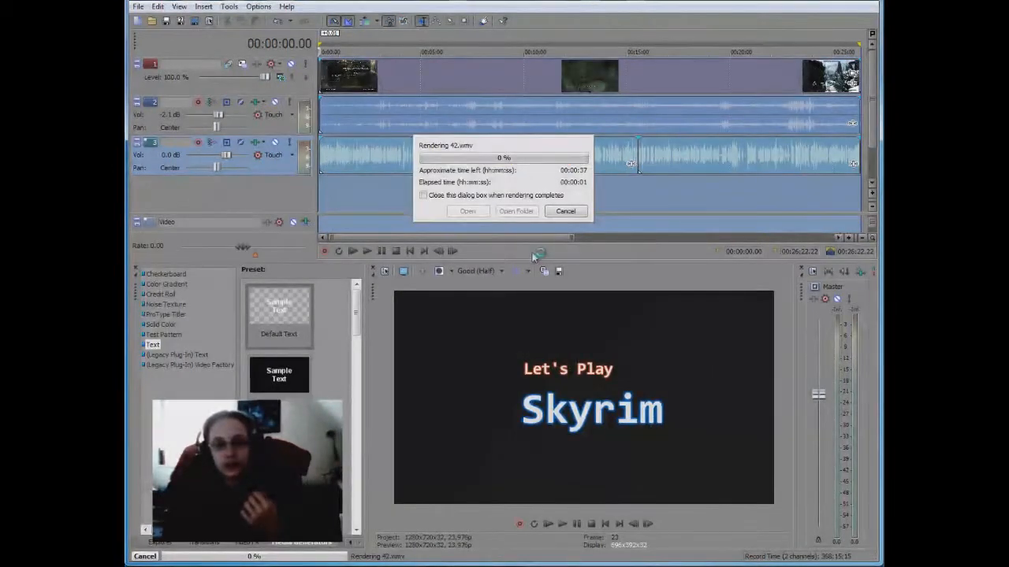